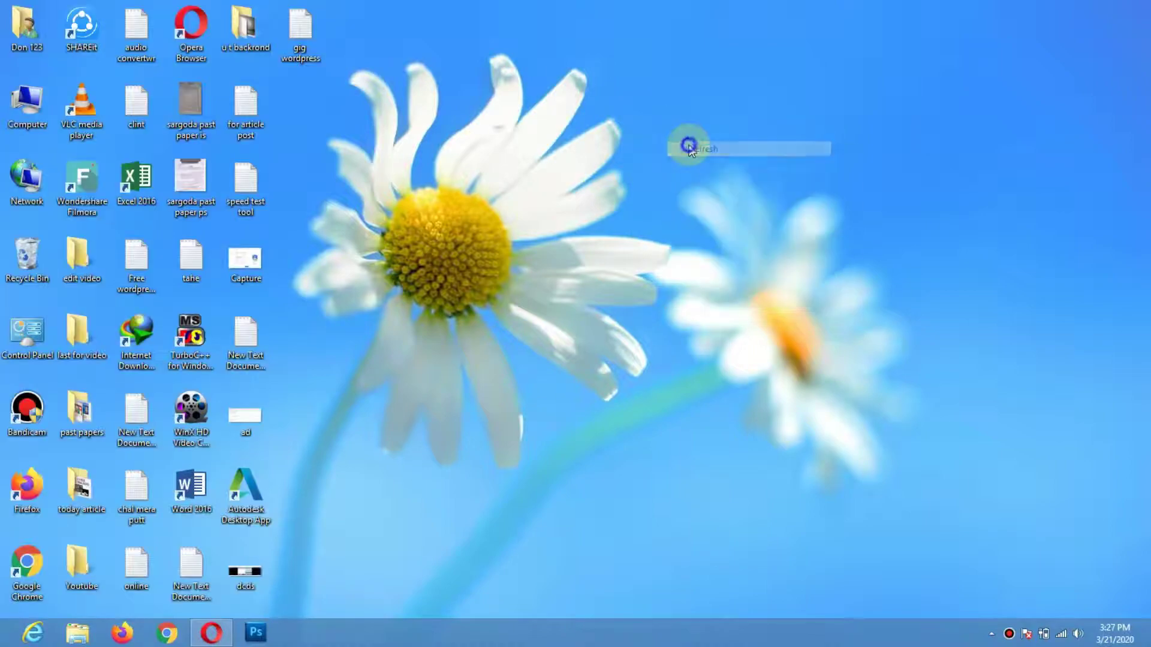
right_click(688, 147)
left_click(716, 189)
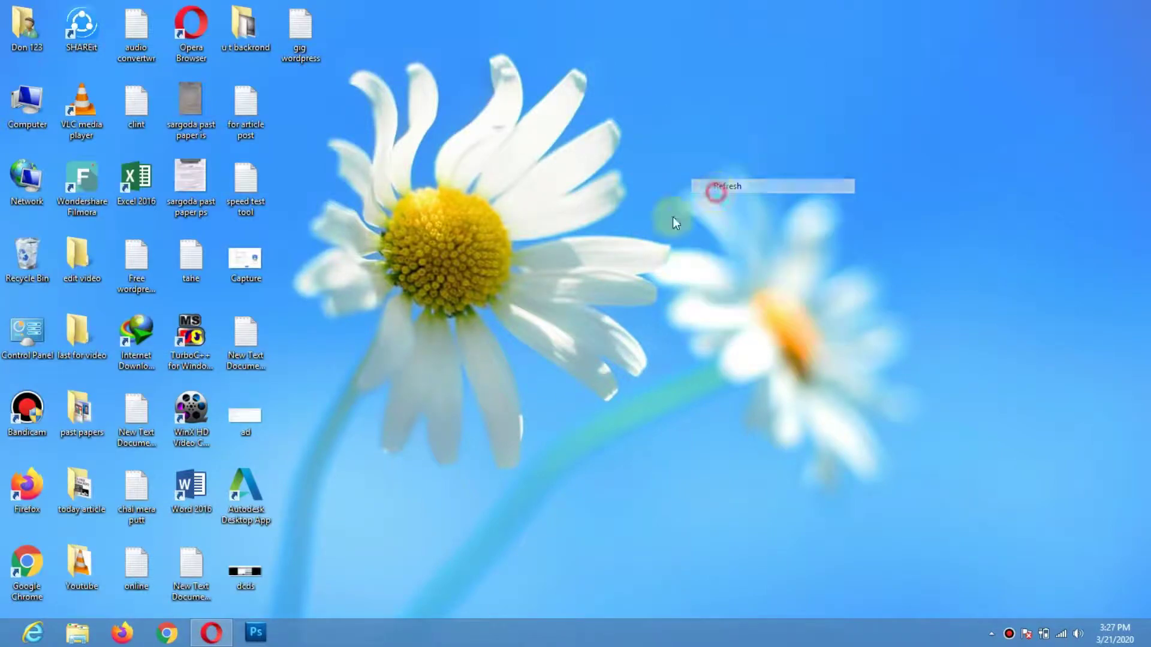
Step: Switch to the Guru dashboard in the Opera browser and open the account's Edit Profile page
left_click(211, 630)
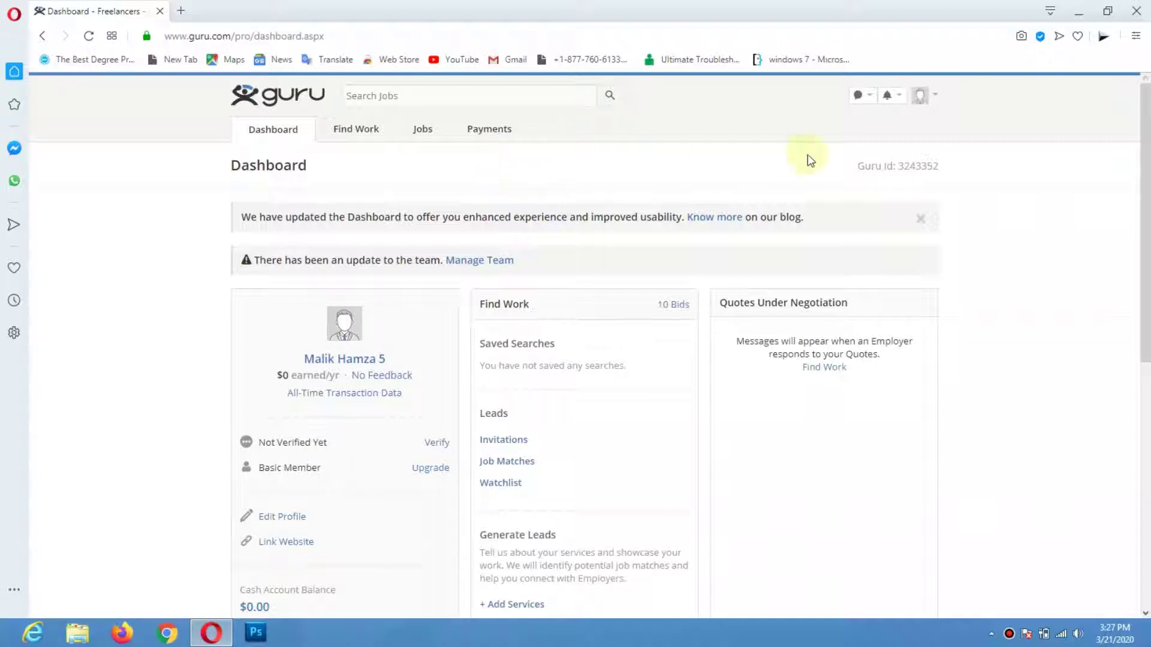
left_click(934, 103)
left_click(988, 106)
left_click(937, 101)
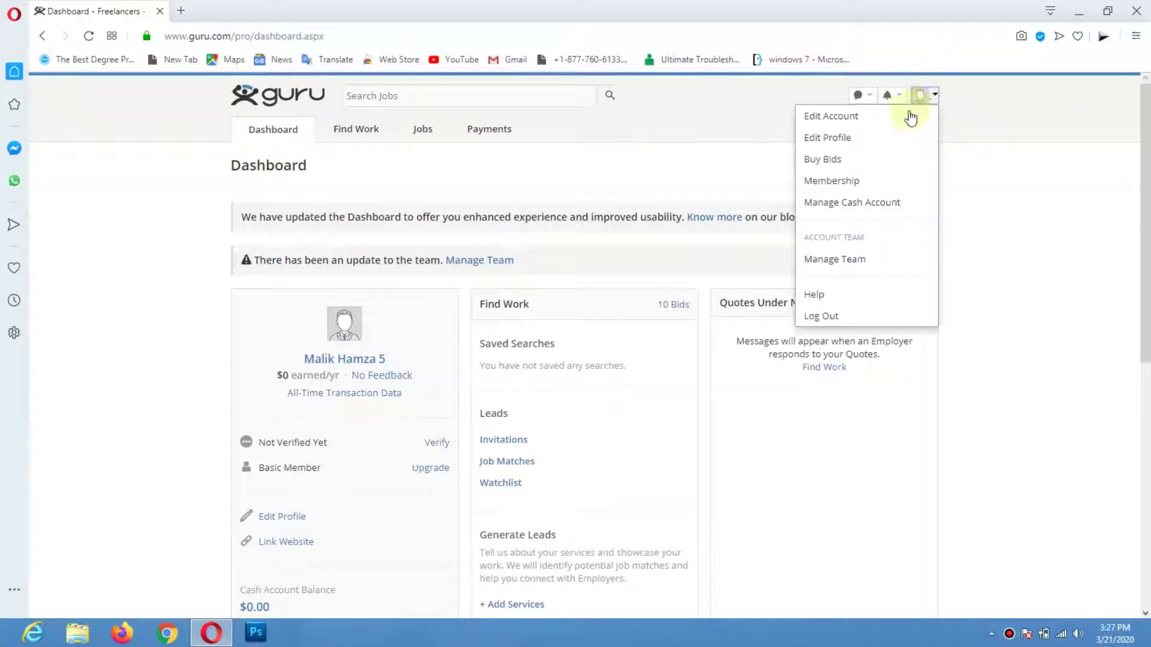
left_click(837, 138)
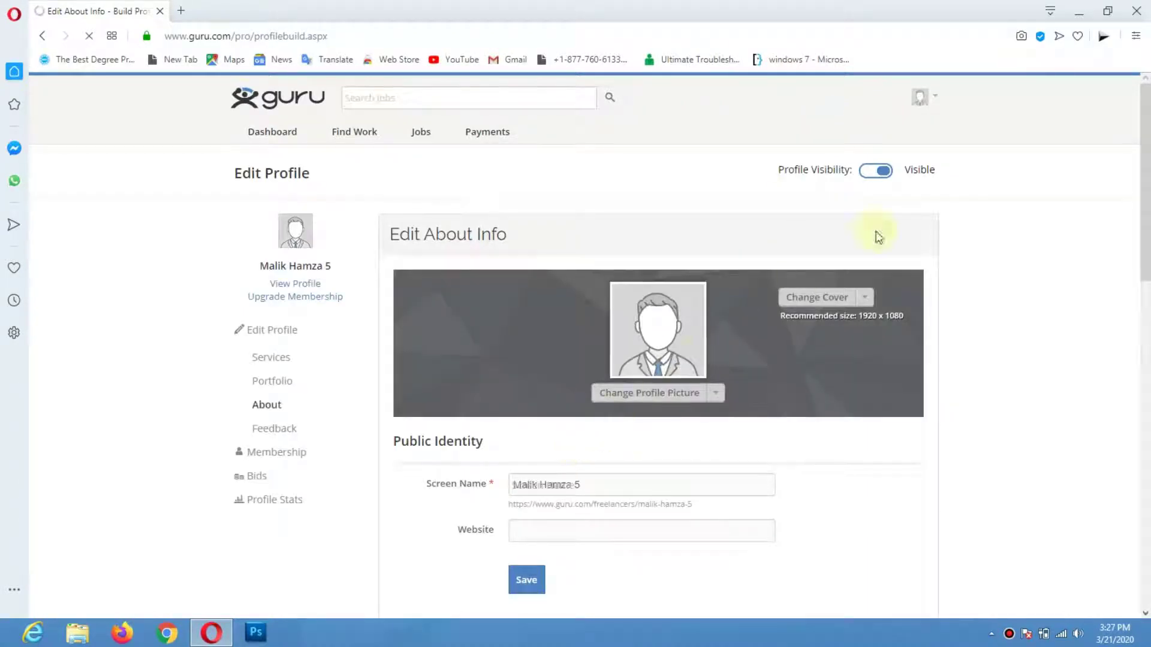
scroll(1148, 138, "down", 9)
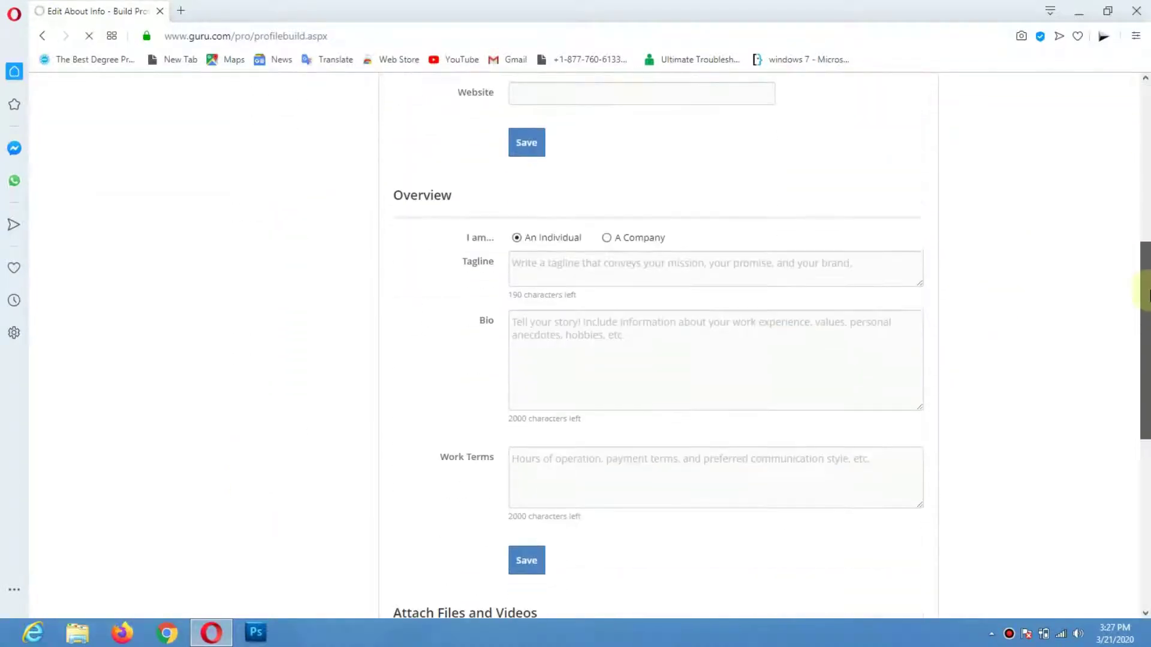
scroll(1148, 261, "up", 6)
scroll(1148, 261, "down", 1)
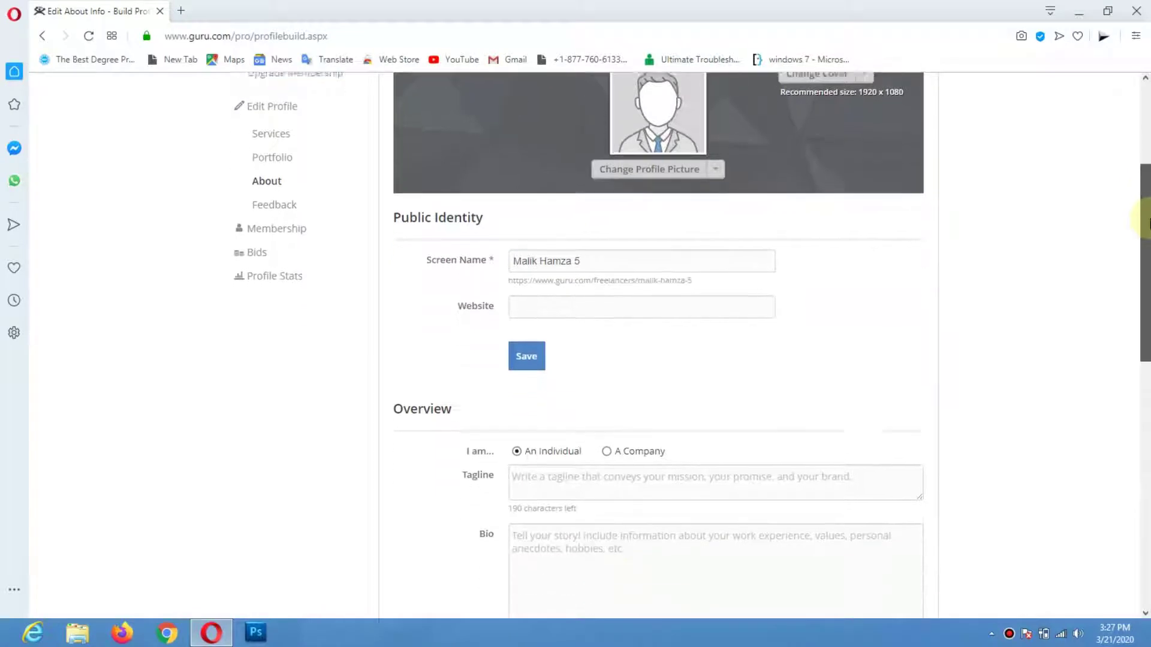
scroll(1147, 252, "up", 4)
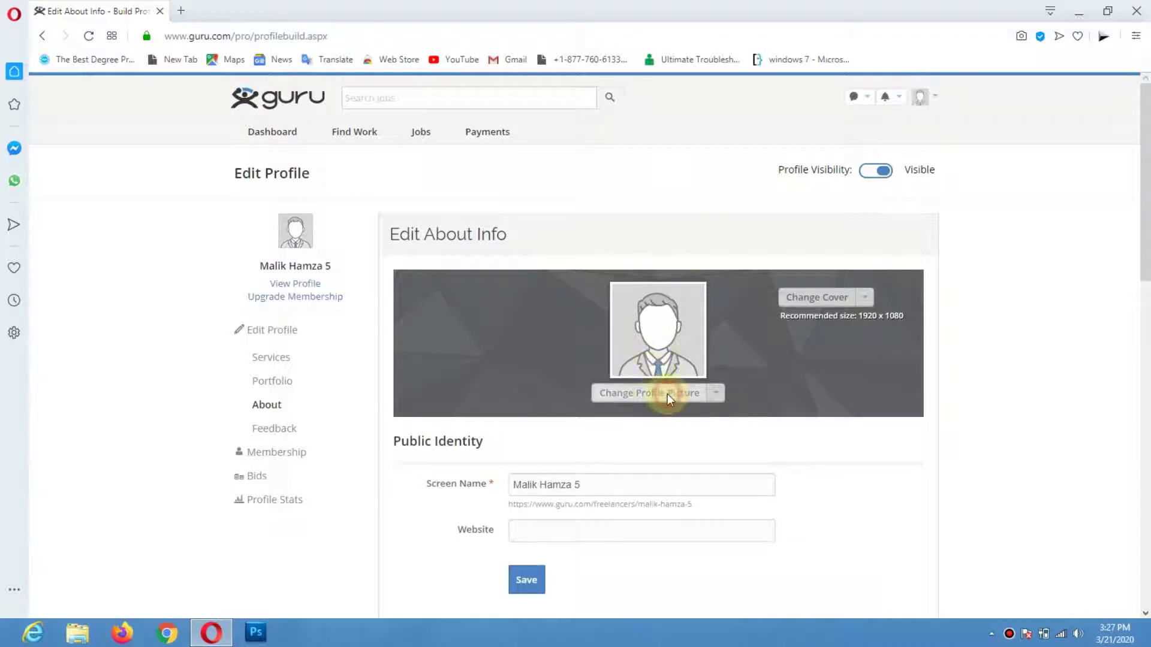
Step: Choose IMG-20200115-WA0006 from the Wedding pics folder on drive E: as the new profile picture
left_click(667, 394)
left_click_drag(110, 157, 110, 230)
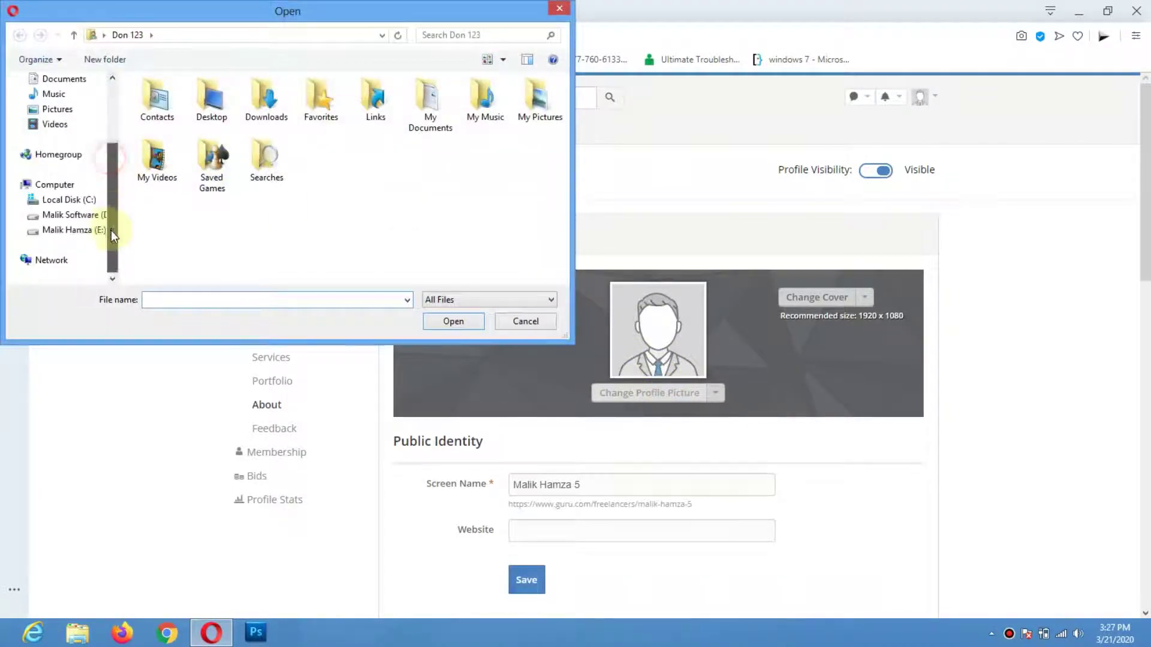
left_click(74, 231)
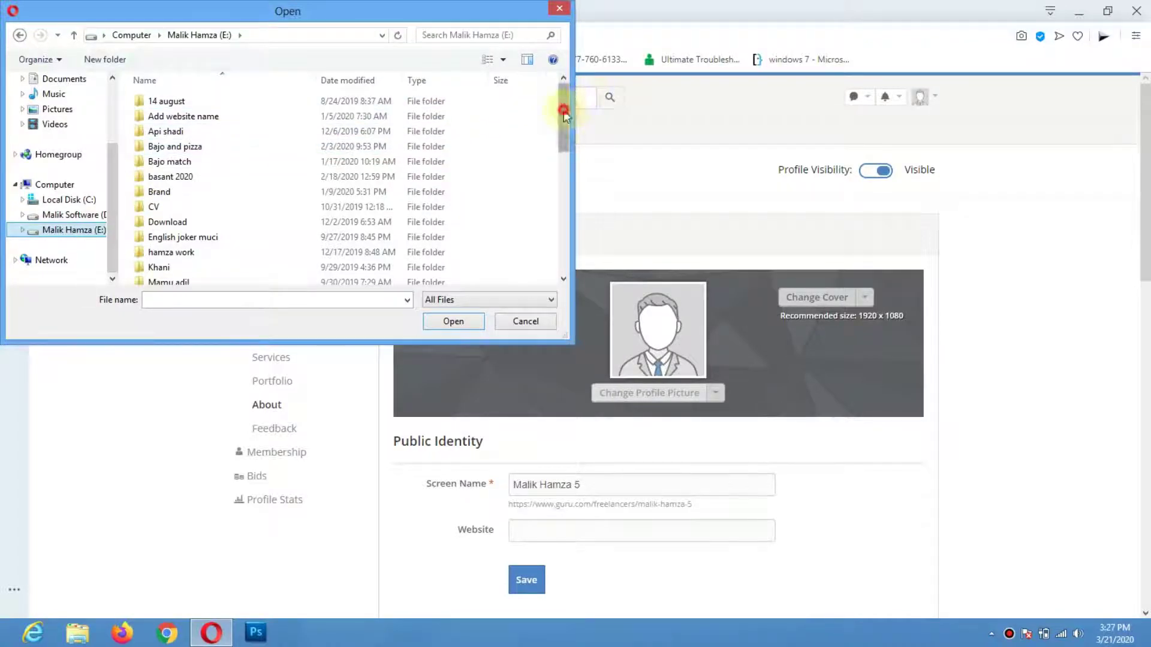
left_click_drag(563, 108, 556, 149)
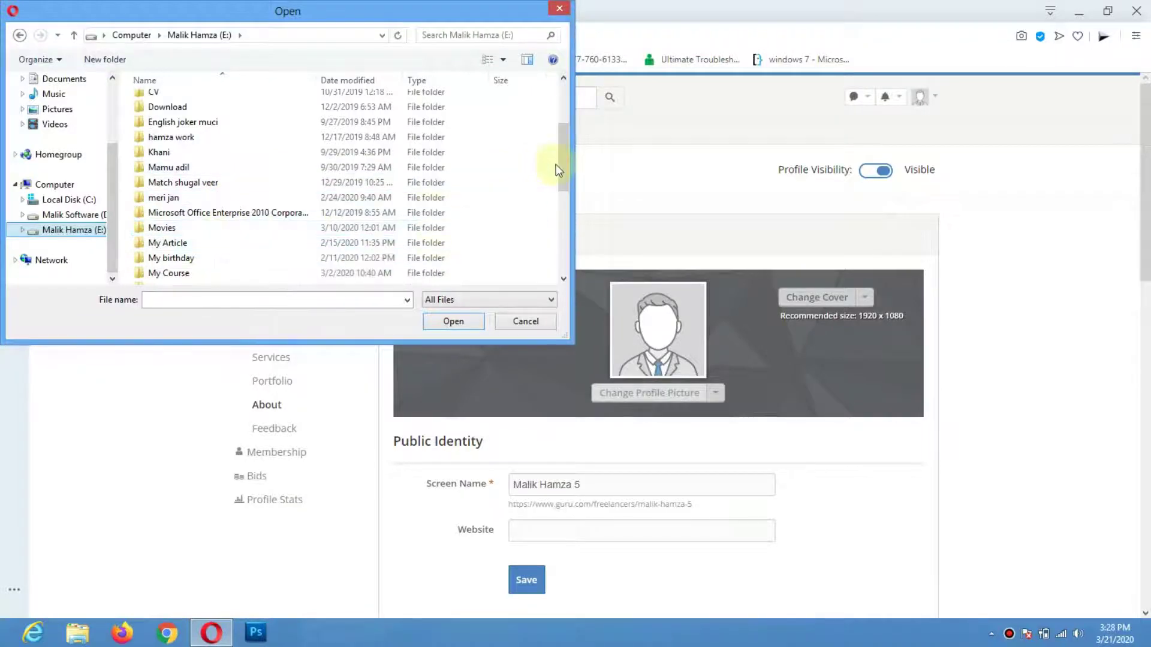
left_click_drag(561, 165, 561, 252)
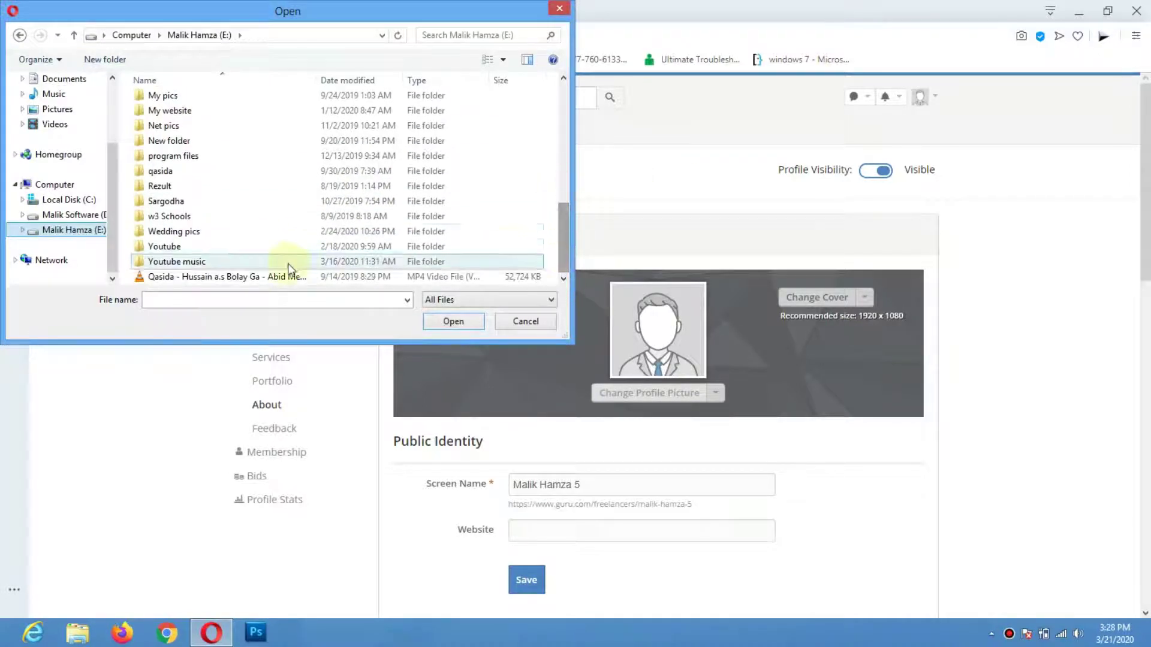
double_click(294, 231)
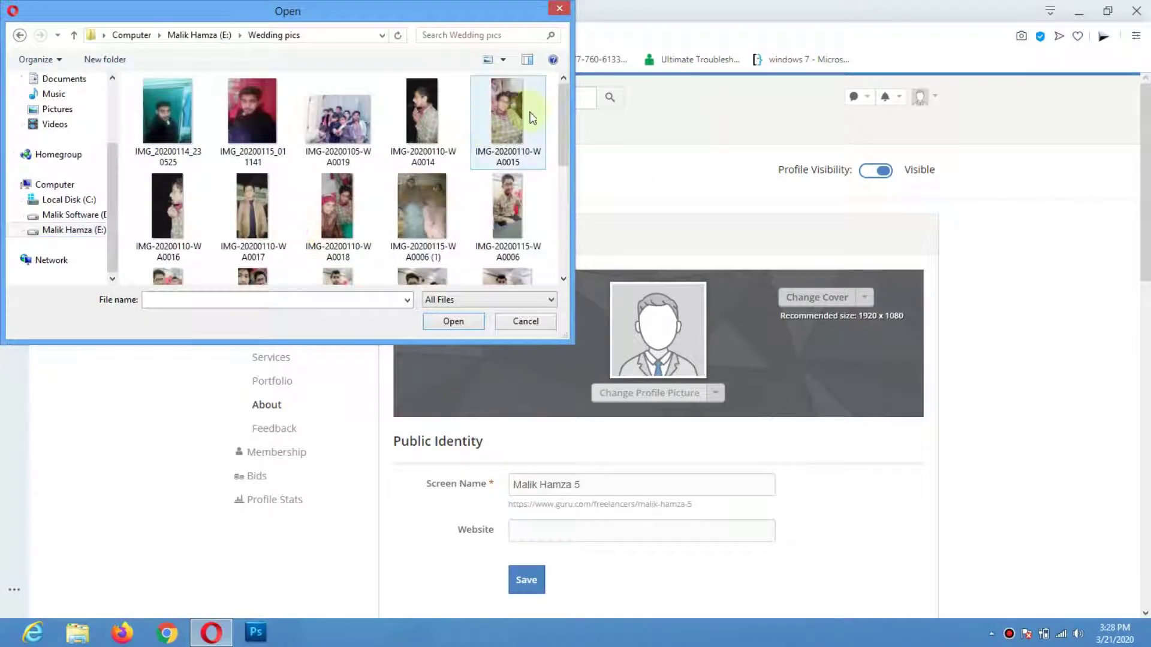
left_click_drag(566, 126, 560, 153)
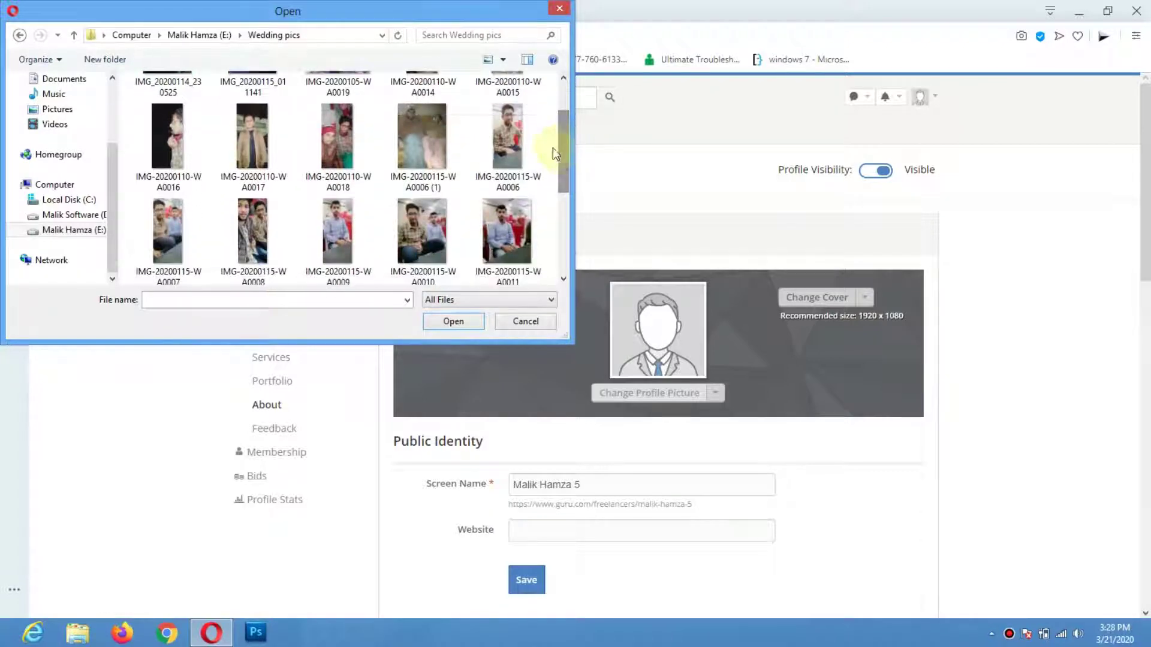
left_click(524, 138)
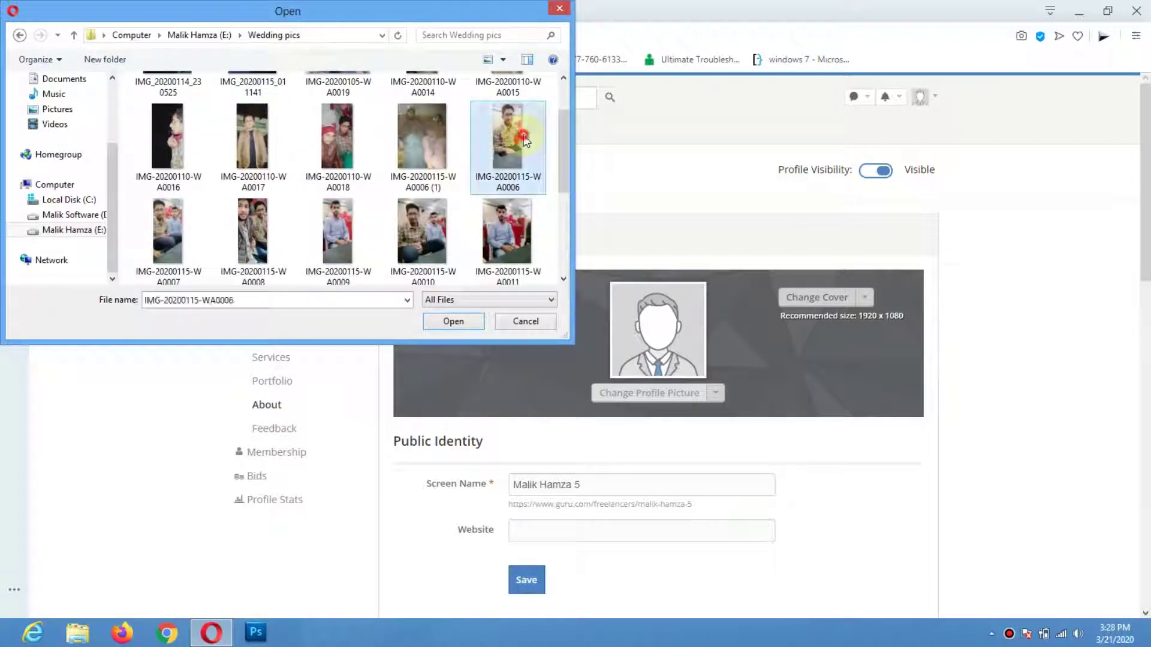
left_click(454, 322)
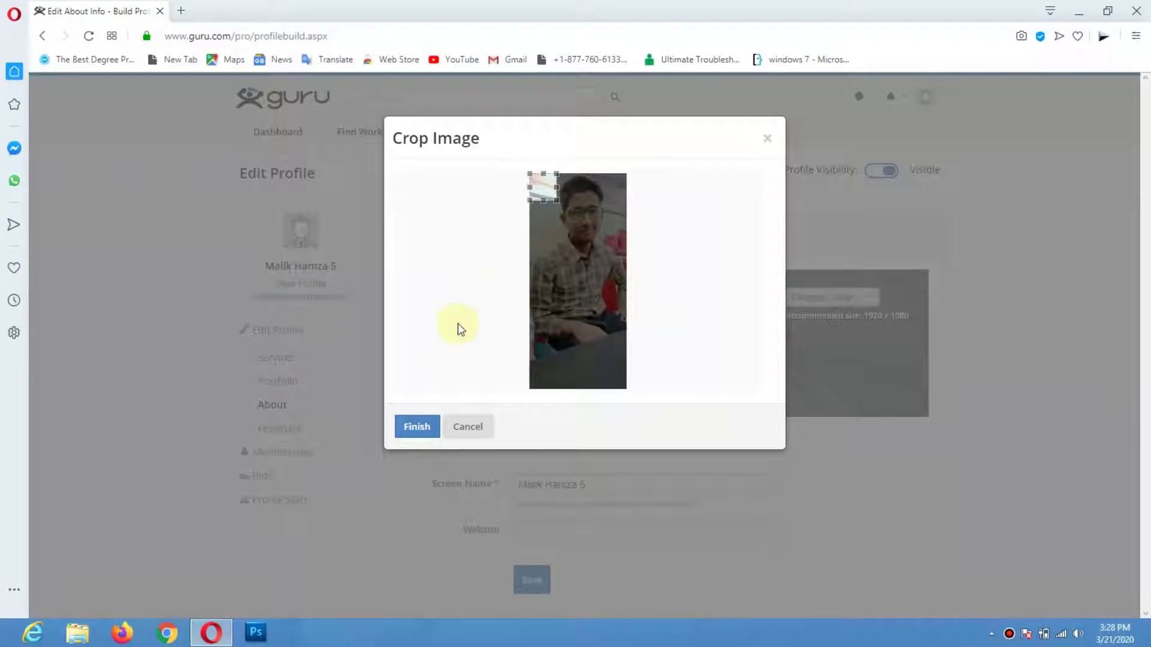
Step: Crop the profile picture to a full-width square around the head and shoulders and finish the crop
left_click_drag(539, 181, 636, 271)
left_click_drag(574, 233, 630, 210)
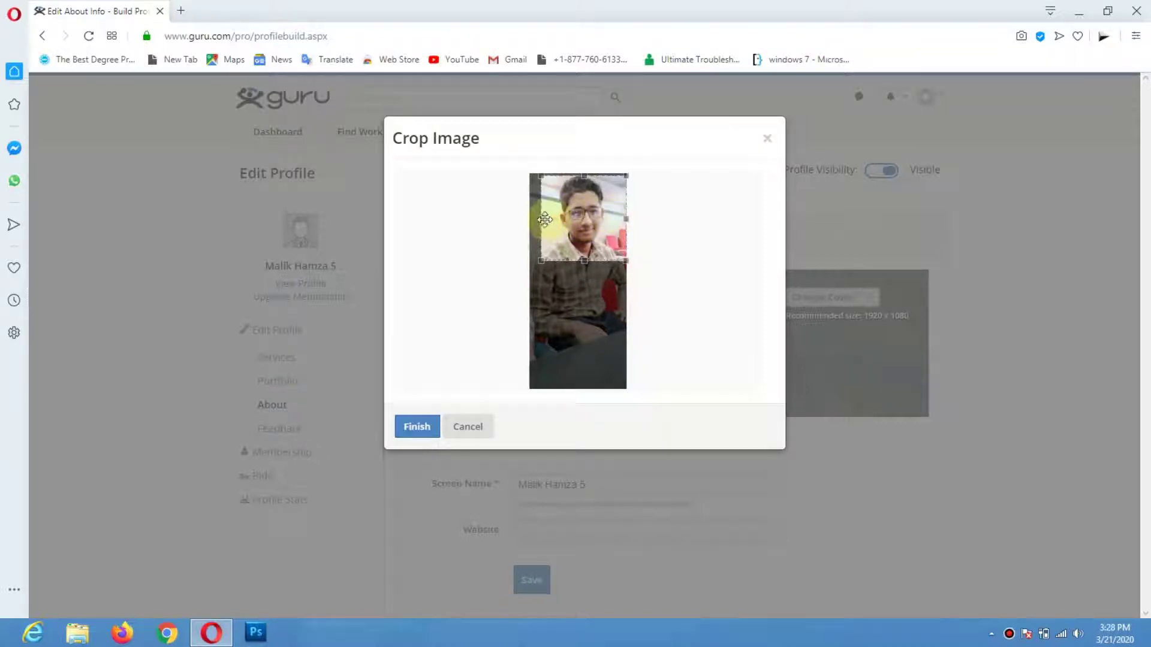
left_click_drag(542, 220, 570, 217)
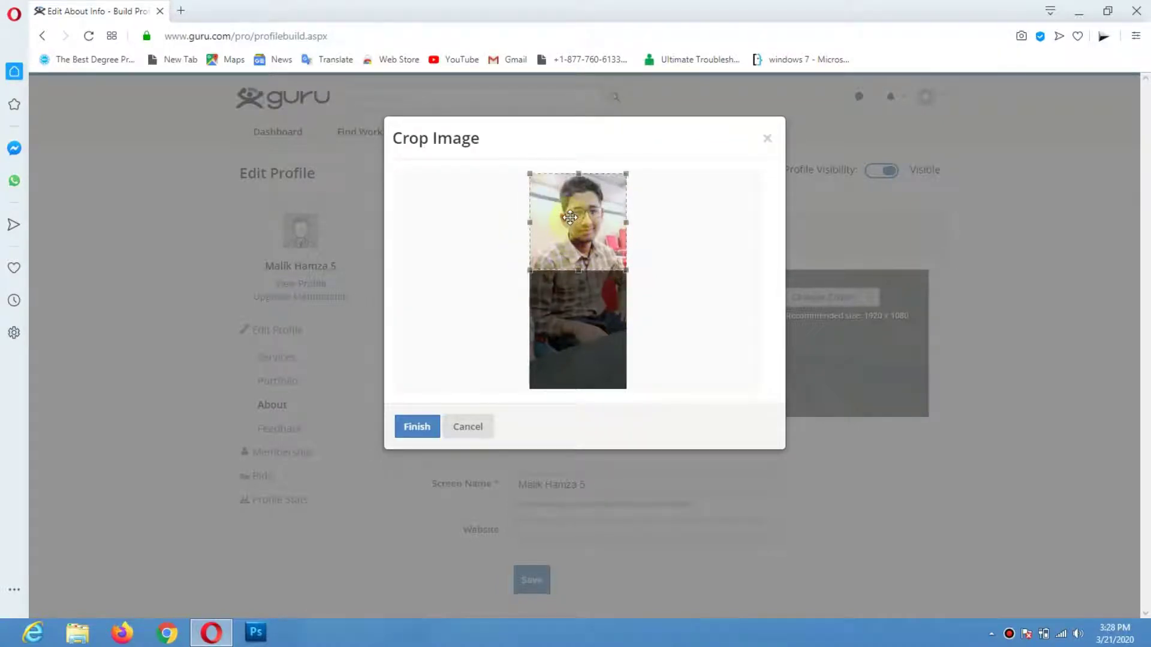
left_click(419, 429)
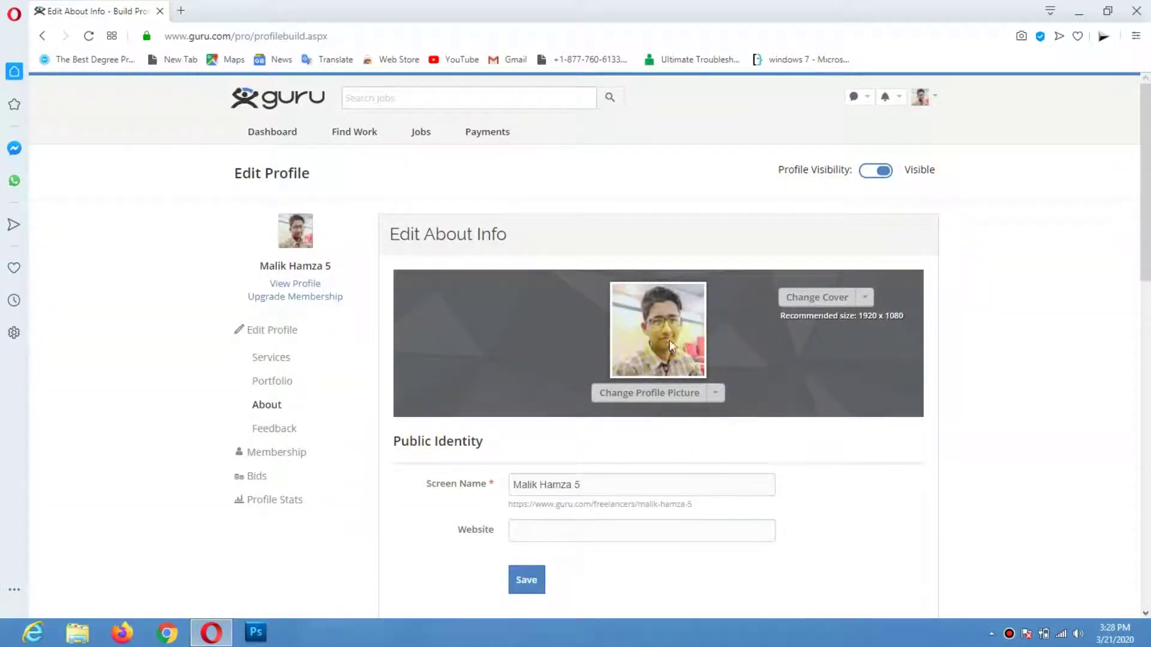
Step: Try to upload IMG-20200116-WA0025 from the Wedding pics folder as the profile cover
left_click(829, 304)
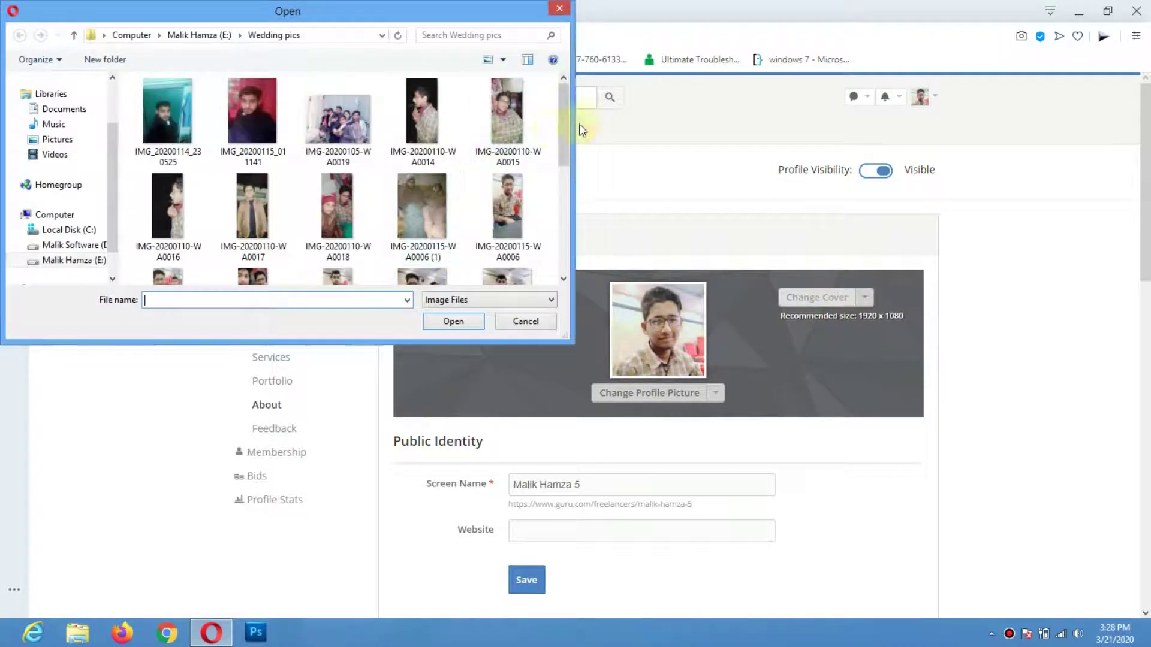
left_click_drag(560, 129, 565, 249)
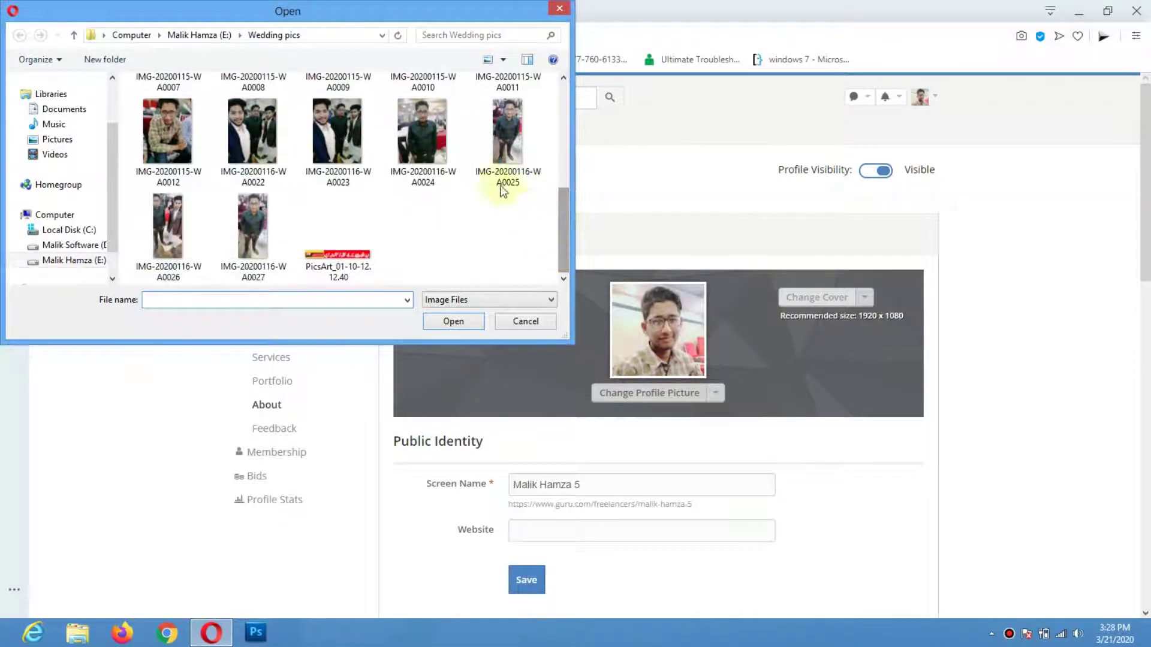
left_click(507, 135)
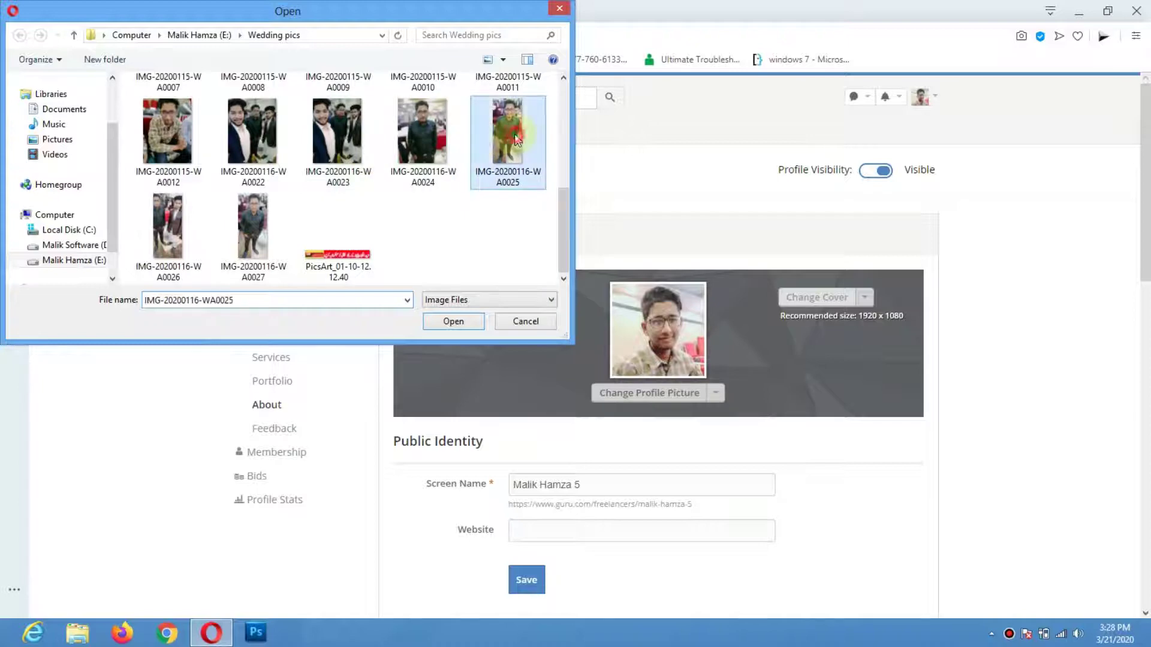
left_click(454, 319)
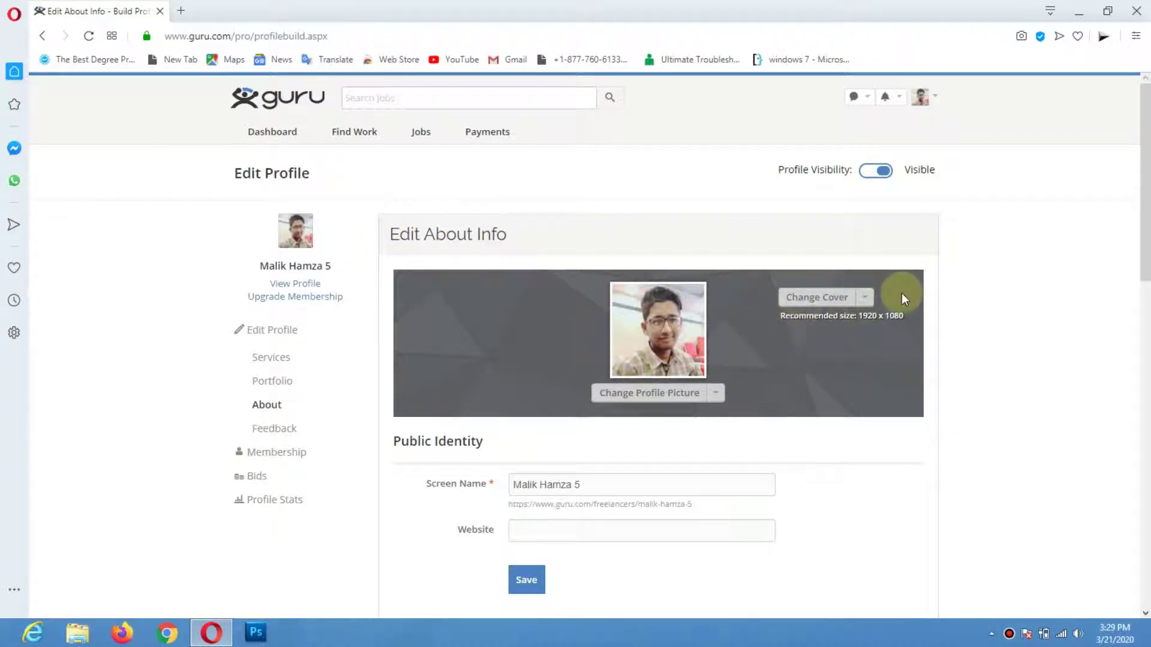
Step: Apply the plain dark grey template background, second in the right column, as the profile cover
left_click(865, 298)
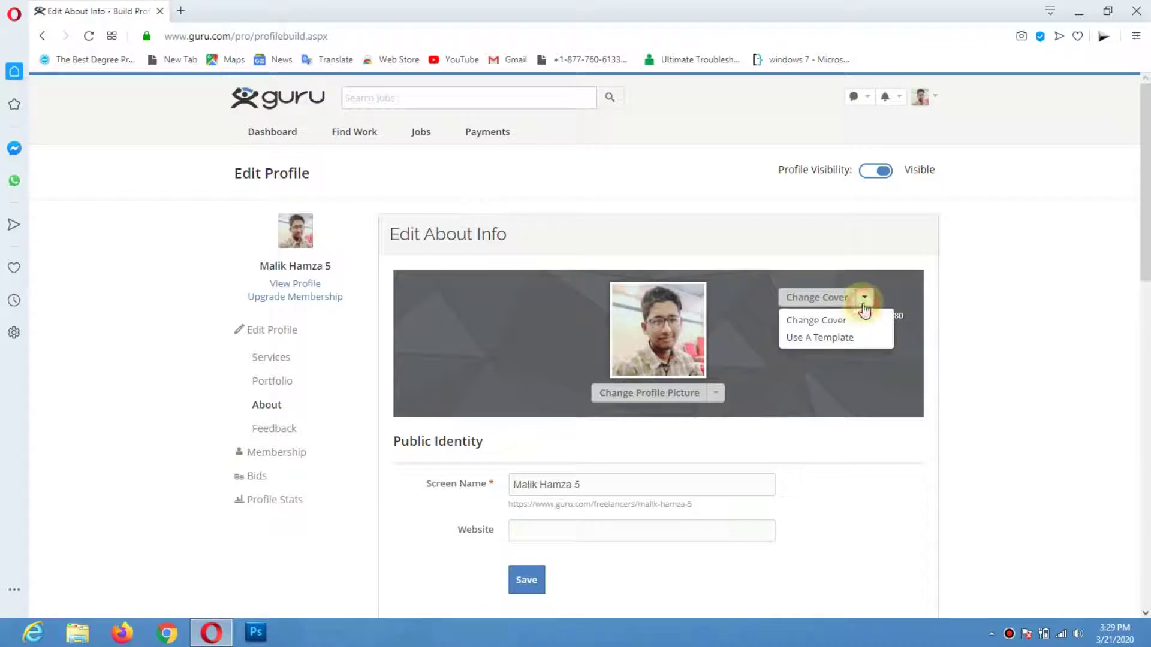
left_click(819, 337)
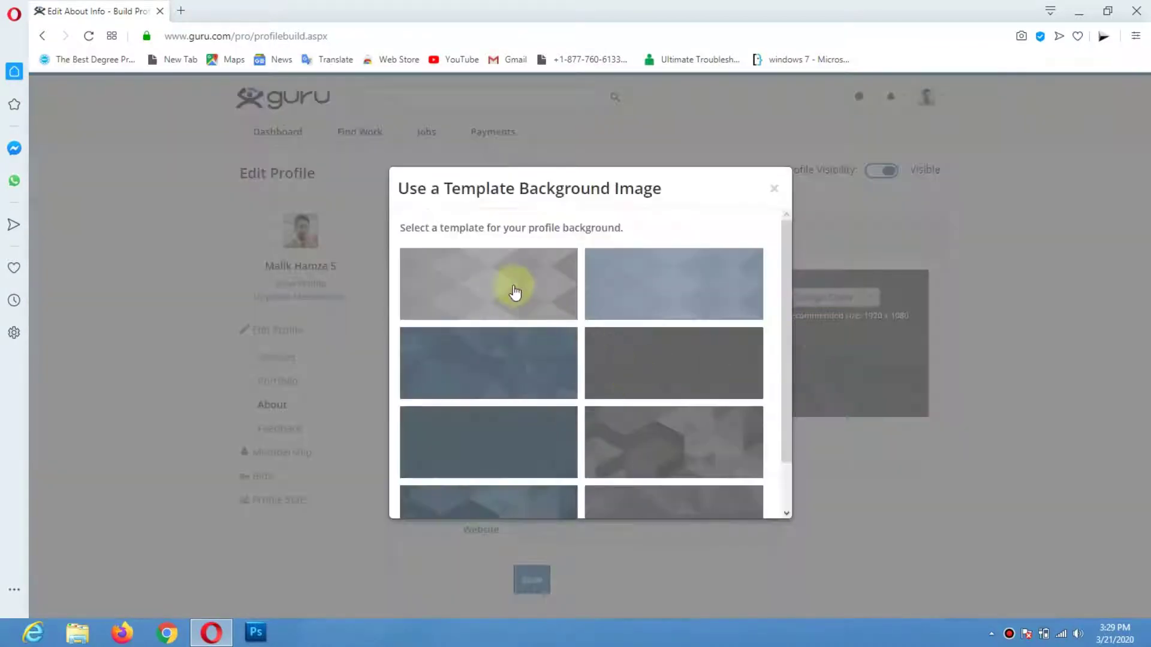
left_click(656, 355)
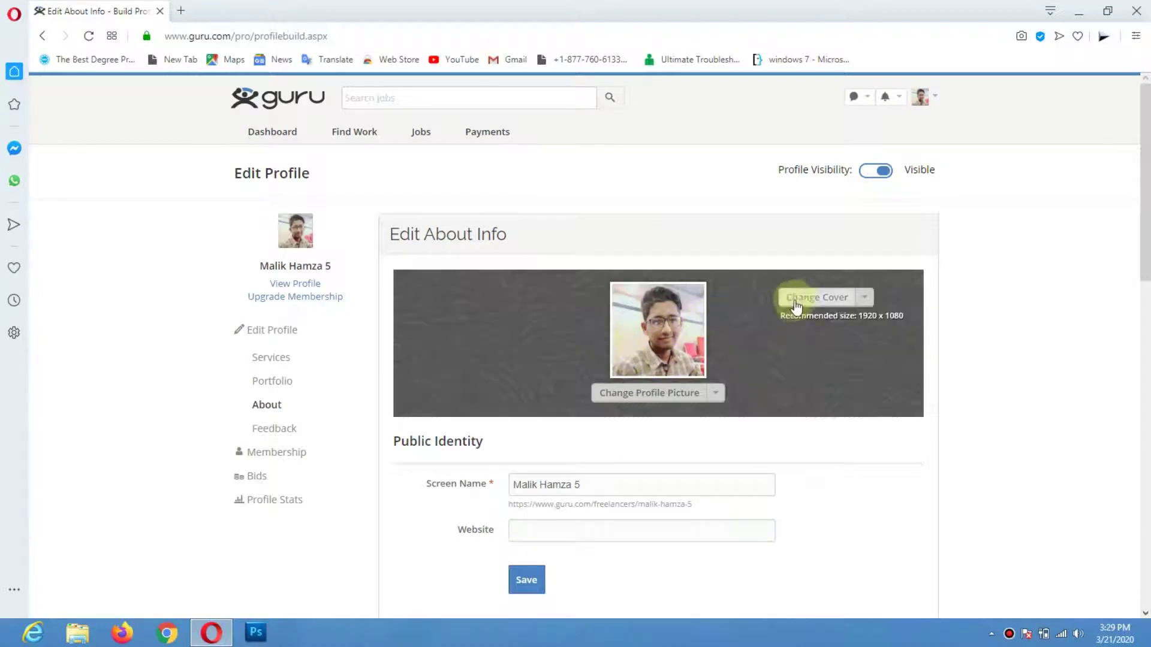
left_click(864, 298)
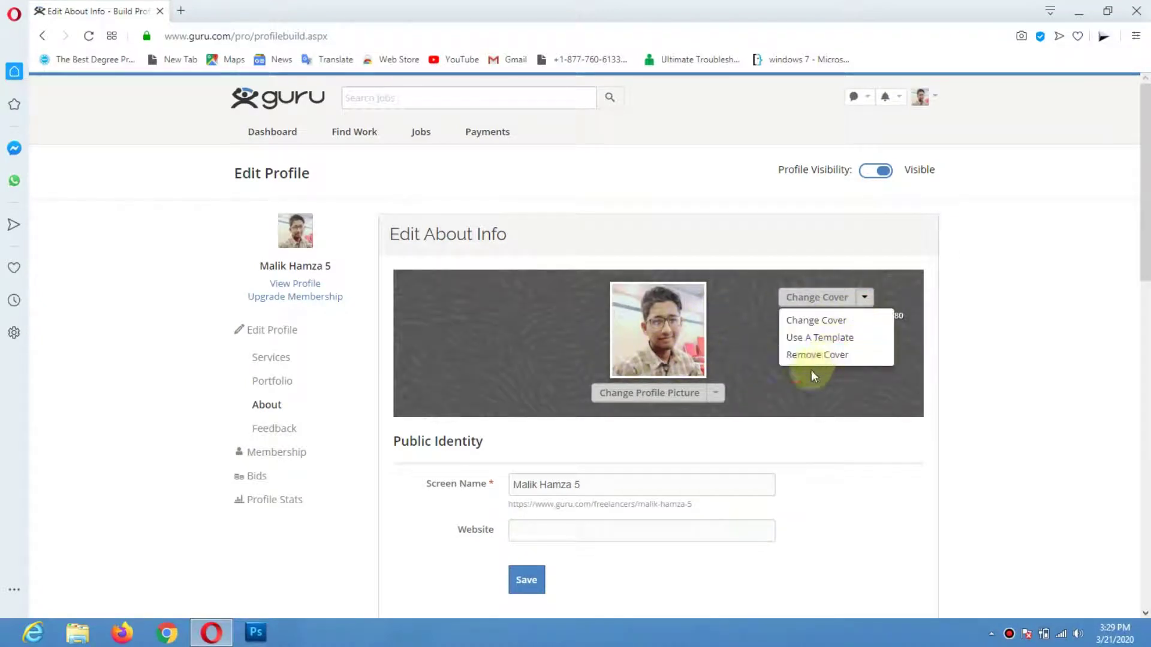
left_click(757, 383)
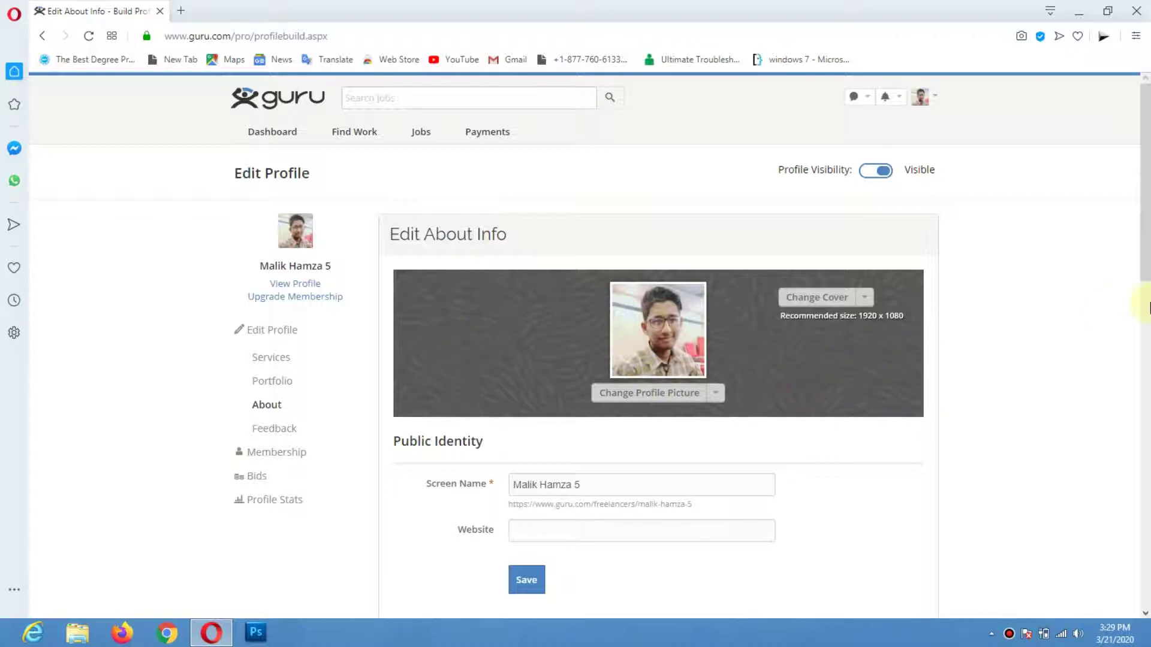
Step: Remove the trailing number 5 from the Screen Name in the Public Identity section
scroll(1147, 308, "down", 2)
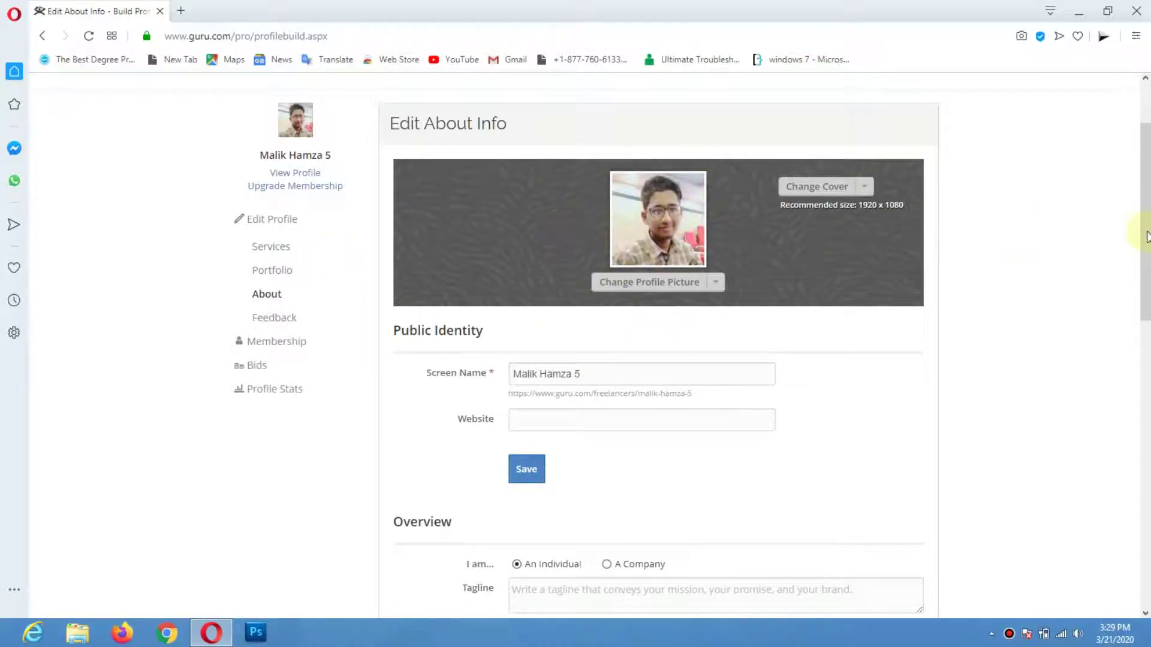
left_click_drag(1146, 236, 1146, 181)
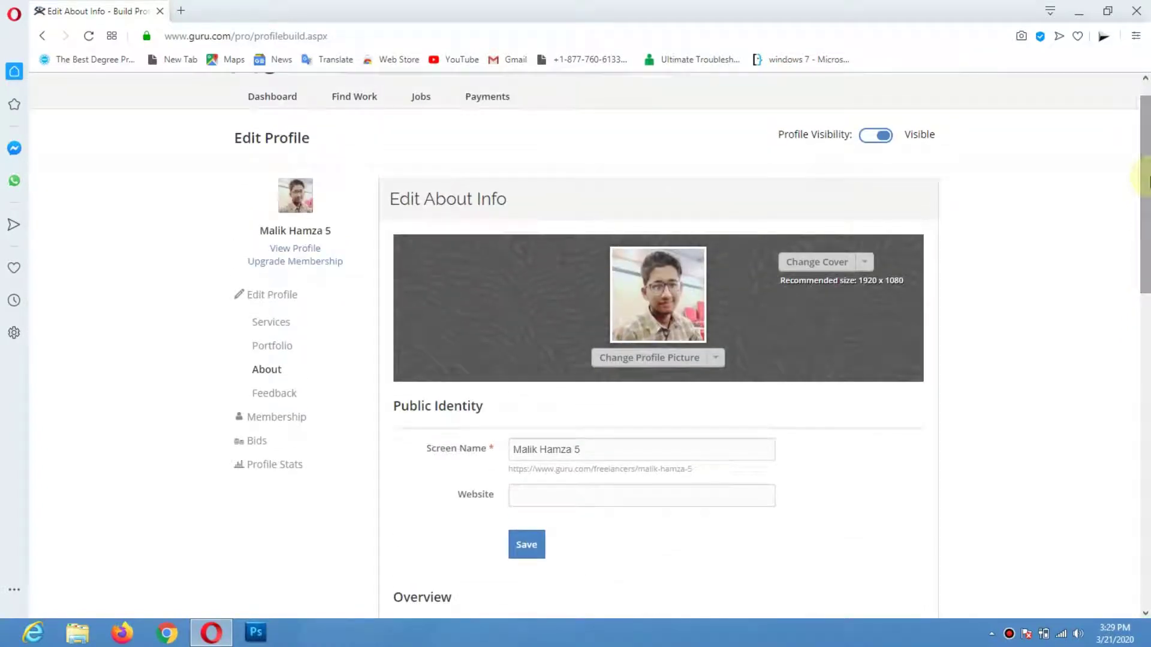
mouse_move(1145, 282)
left_mouse_down()
mouse_move(1146, 254)
mouse_move(1147, 279)
left_mouse_up()
double_click(683, 378)
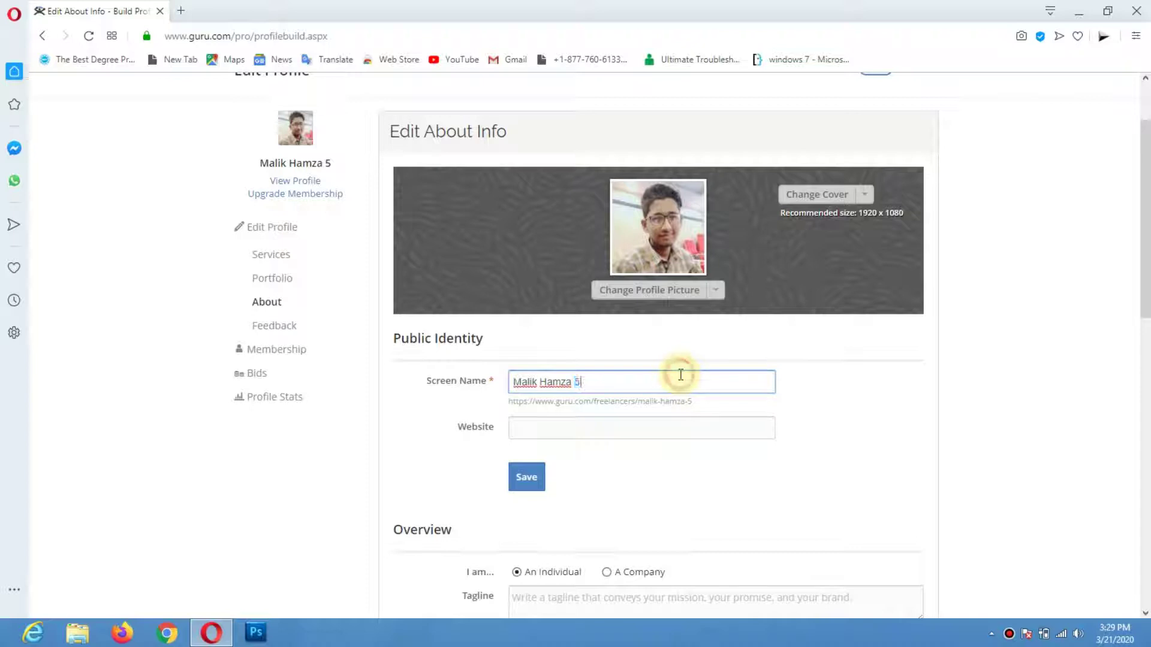
key("Left")
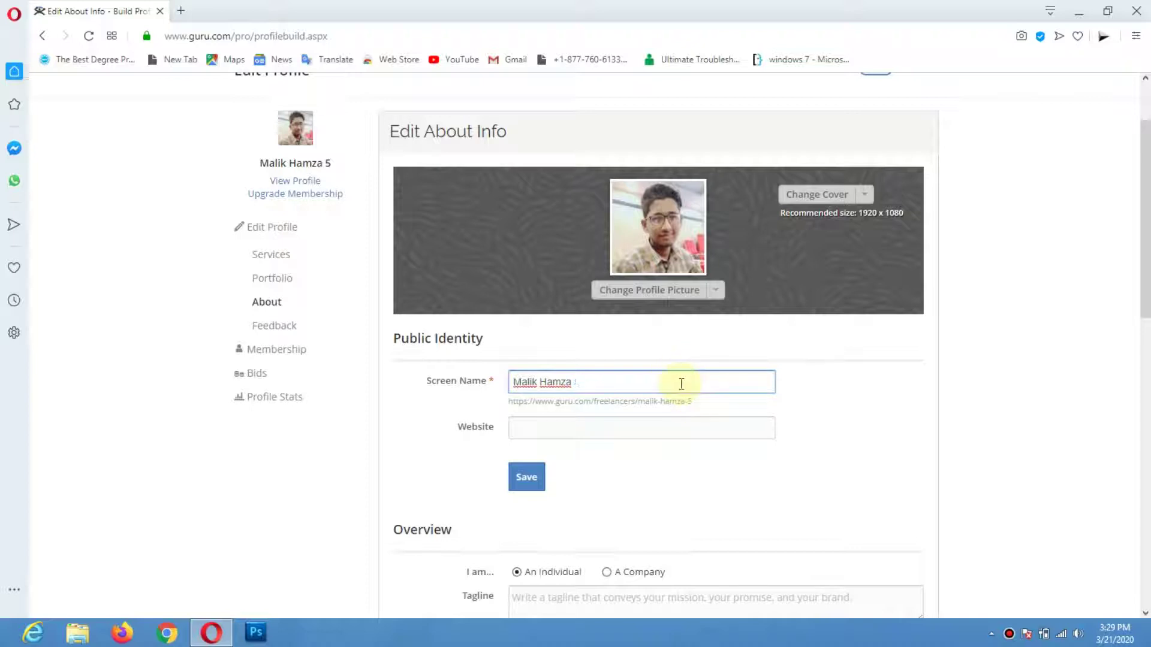
left_click(610, 431)
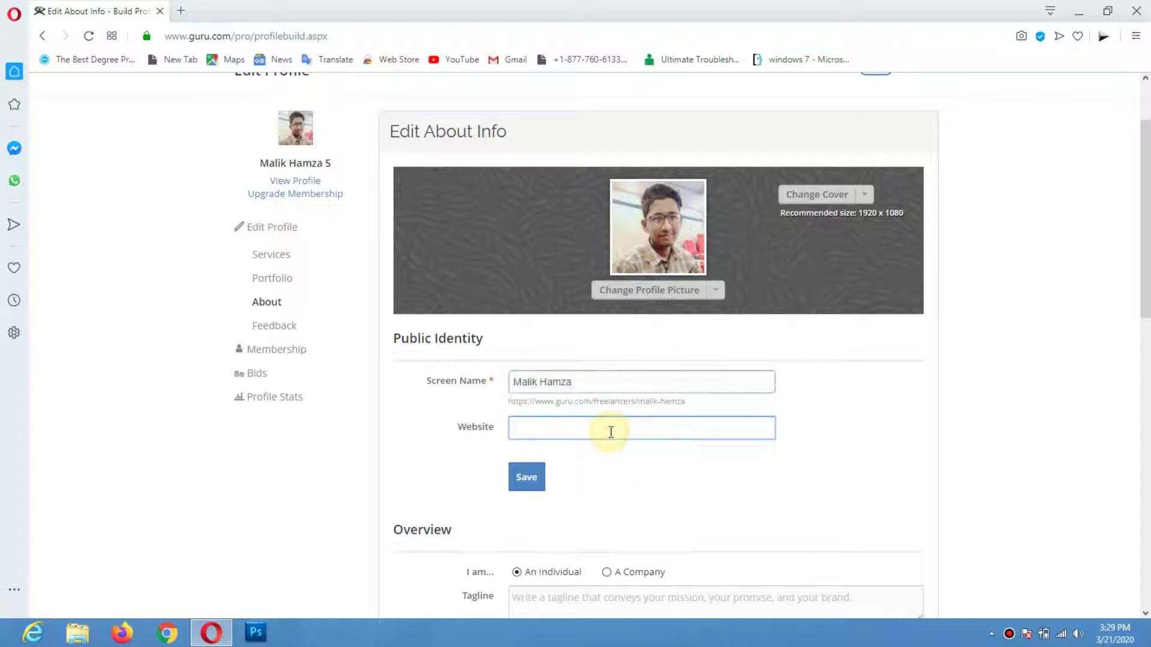
type("www")
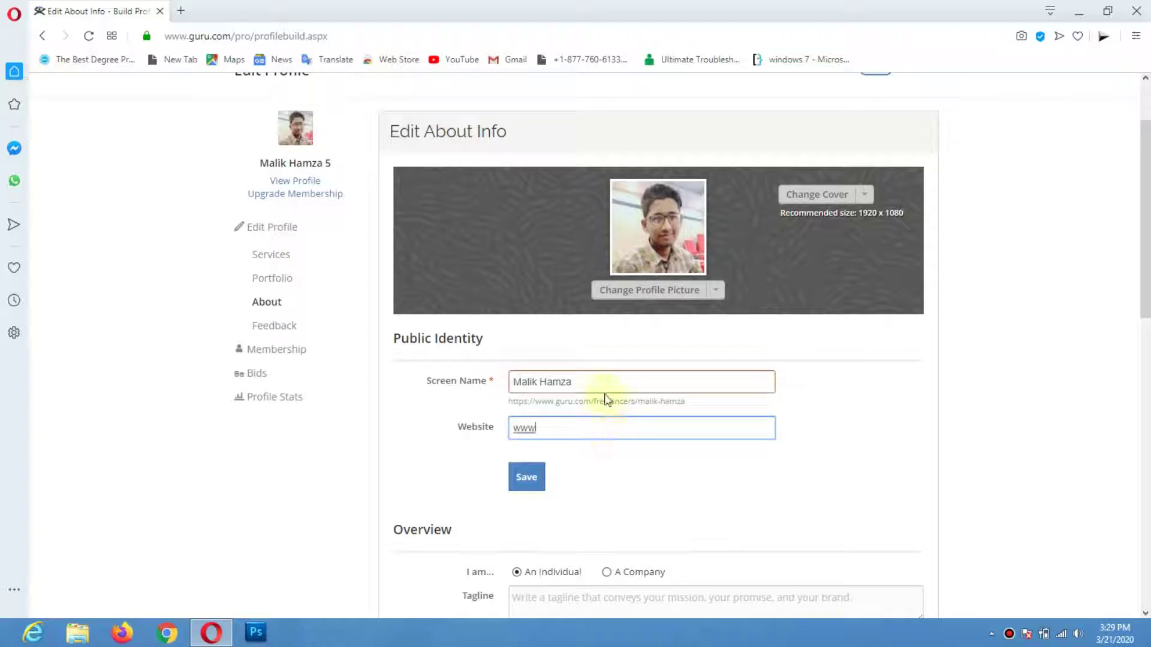
left_click(603, 388)
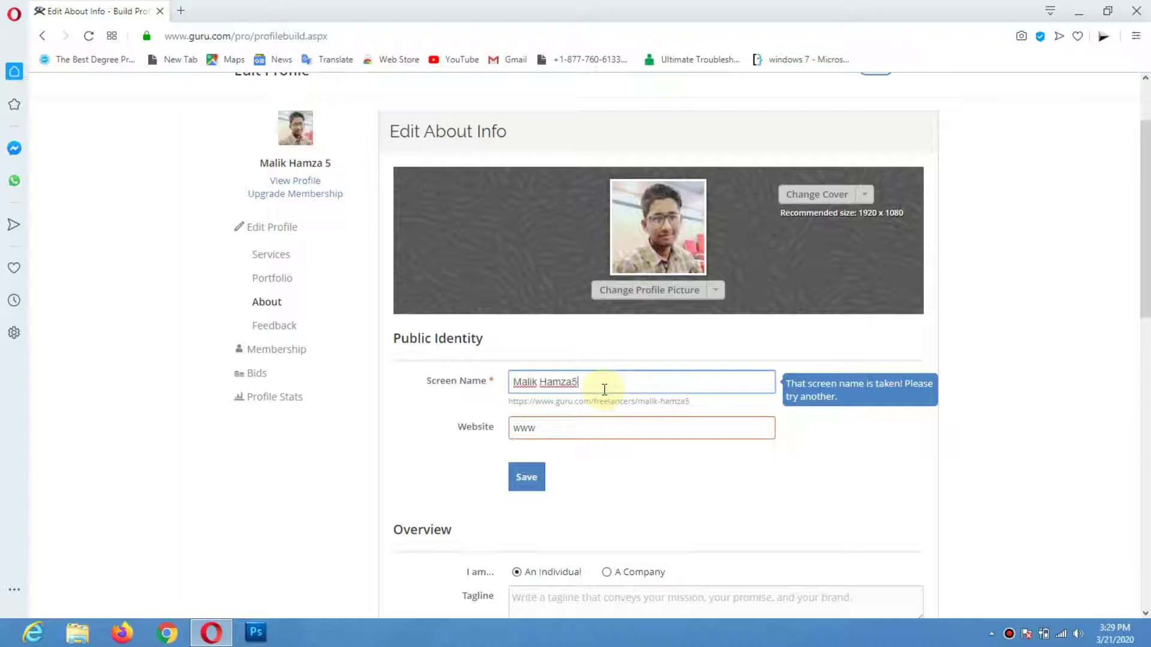
key("BackSpace")
left_click(594, 422)
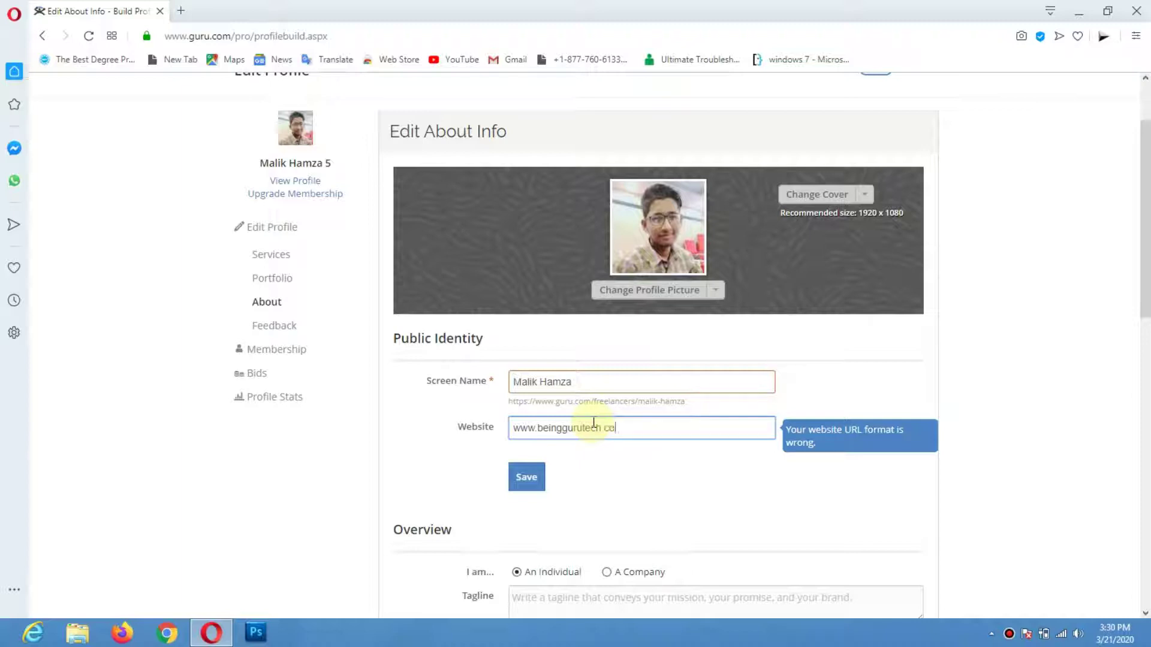
type("m")
left_click(534, 485)
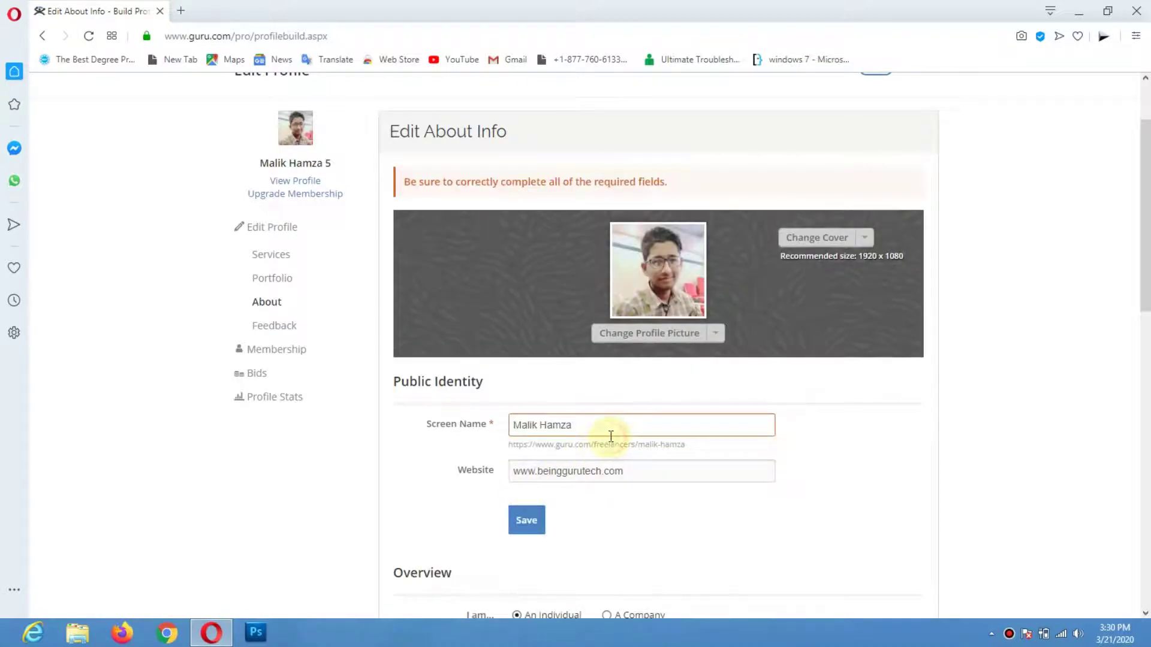
Step: Add a space and the number 5 back to the end of the Screen Name and save the Public Identity section
left_click(611, 433)
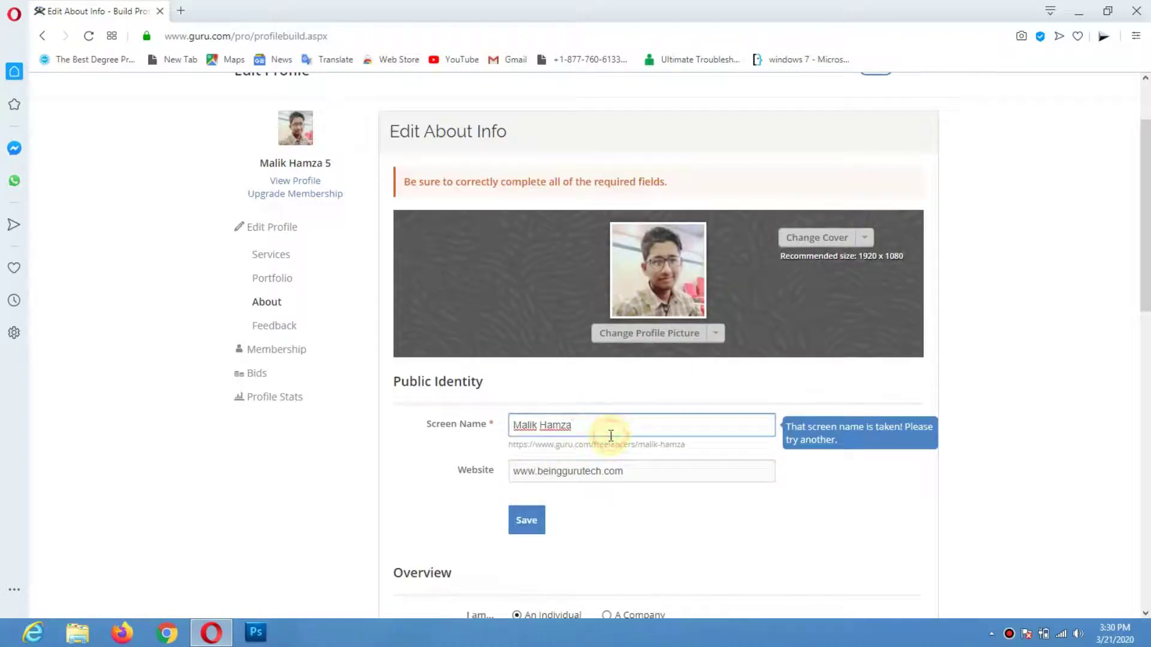
type("5")
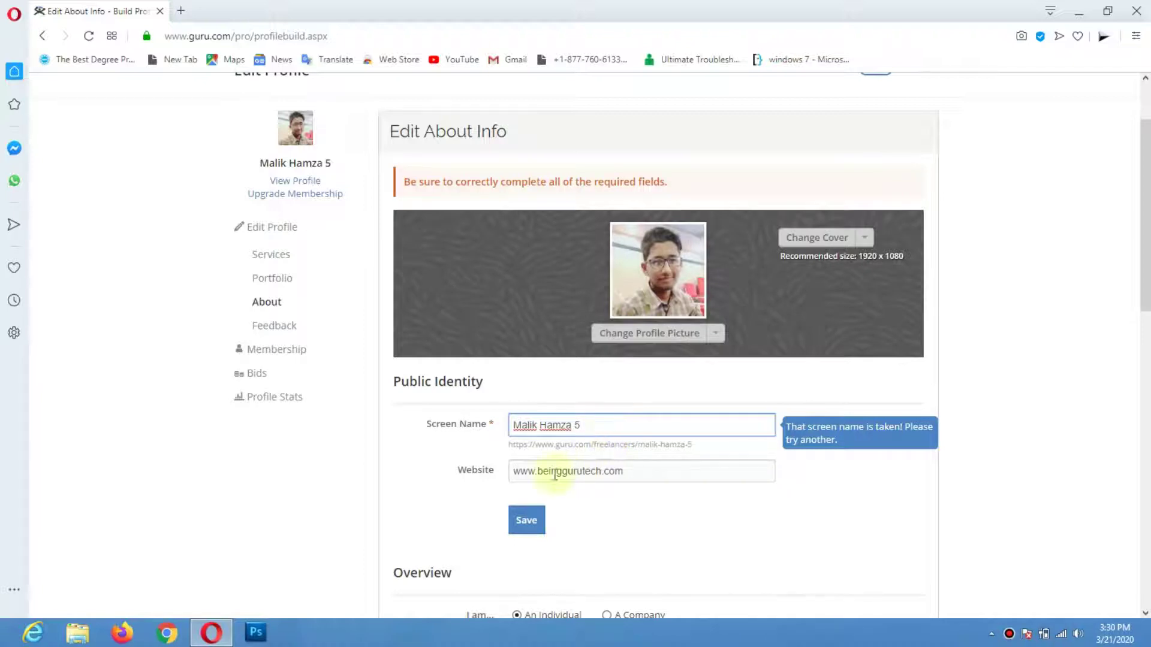
left_click(536, 525)
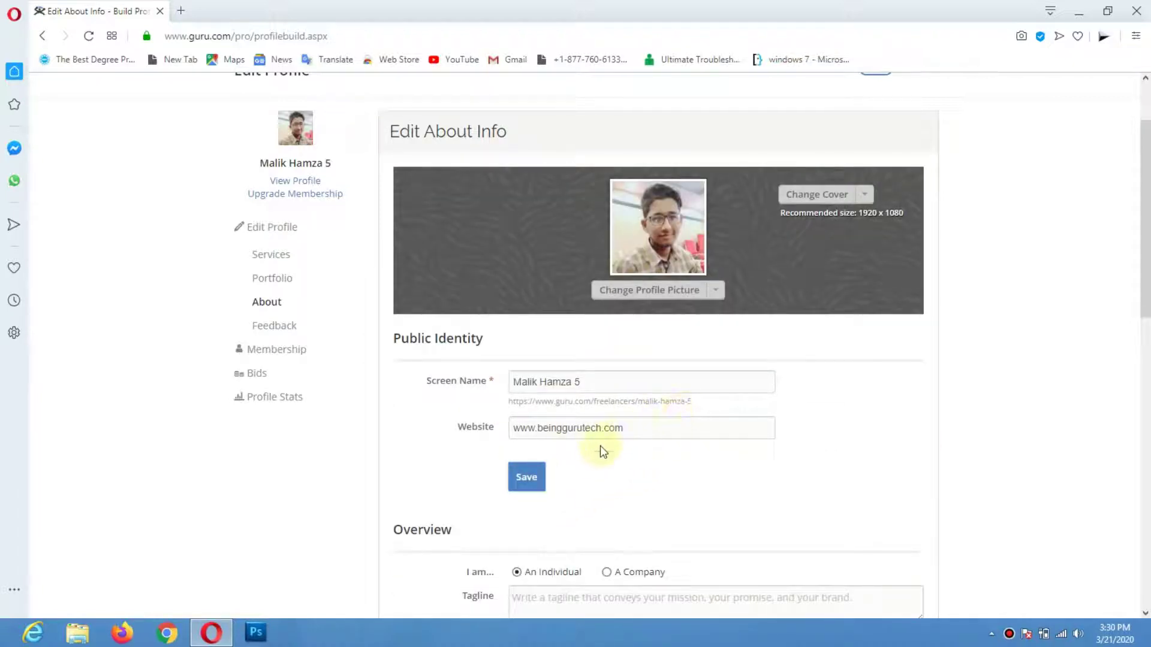
left_click(542, 491)
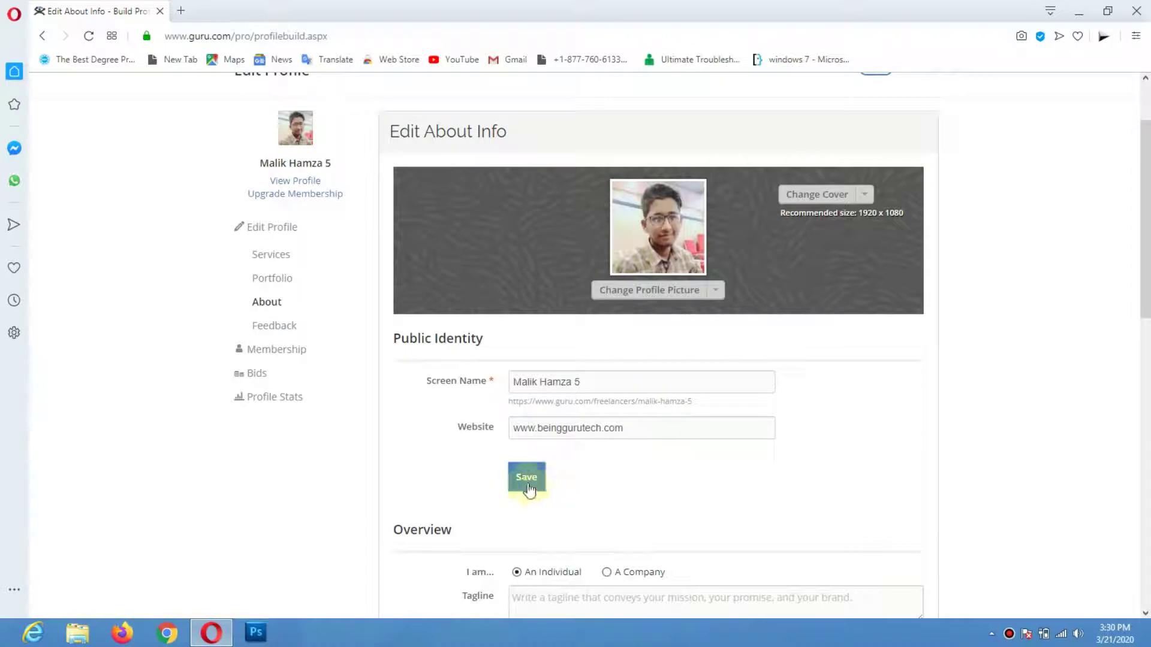
scroll(1105, 339, "down", 2)
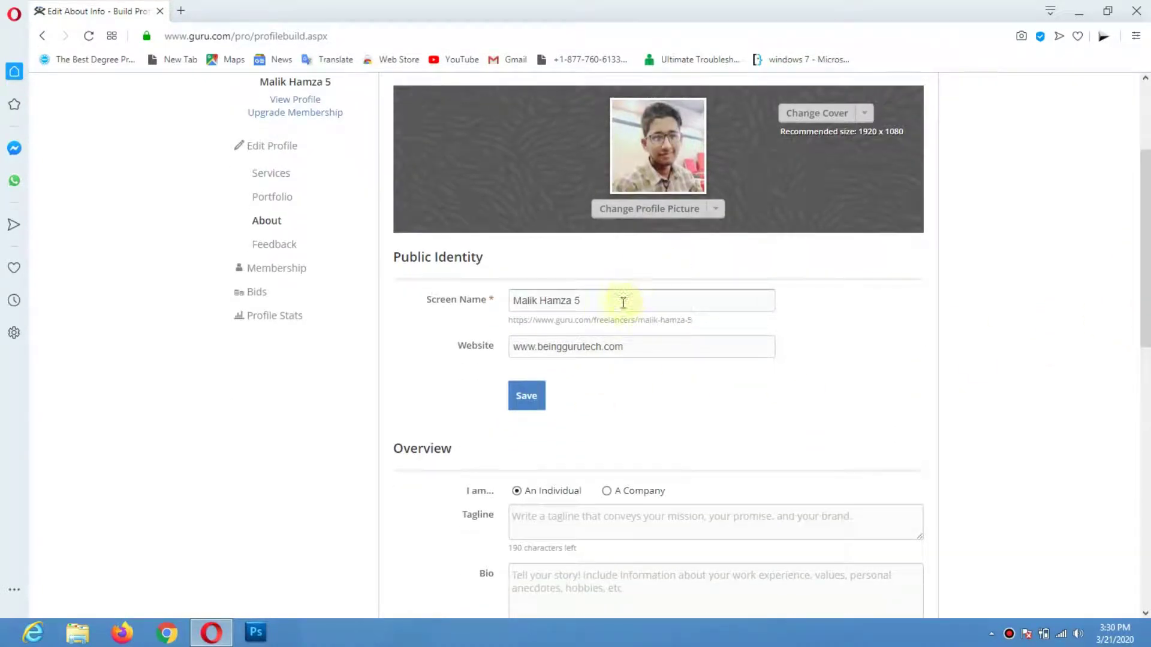
scroll(660, 209, "down", 2)
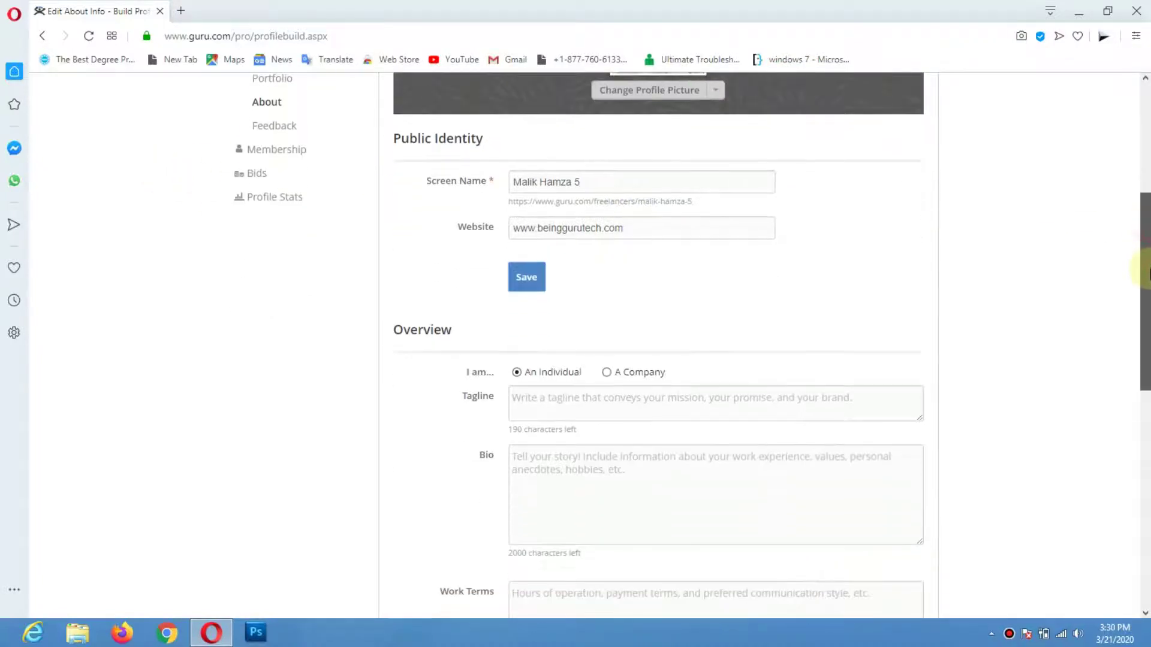
left_click(615, 185)
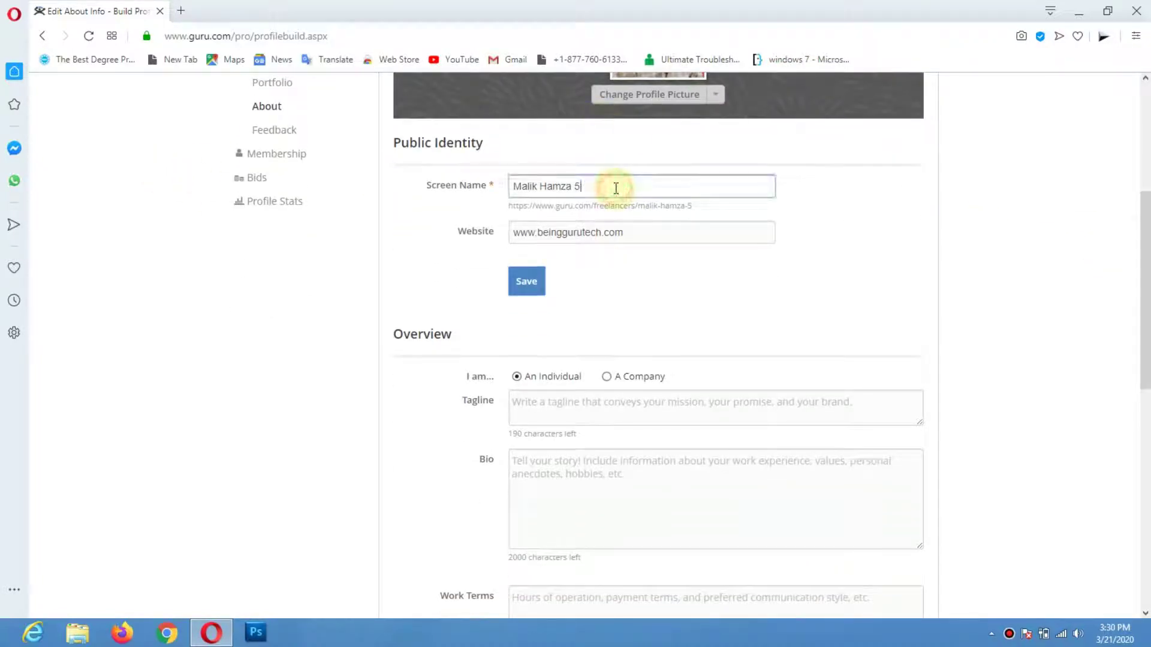
key("ctrl+a")
left_click(765, 267)
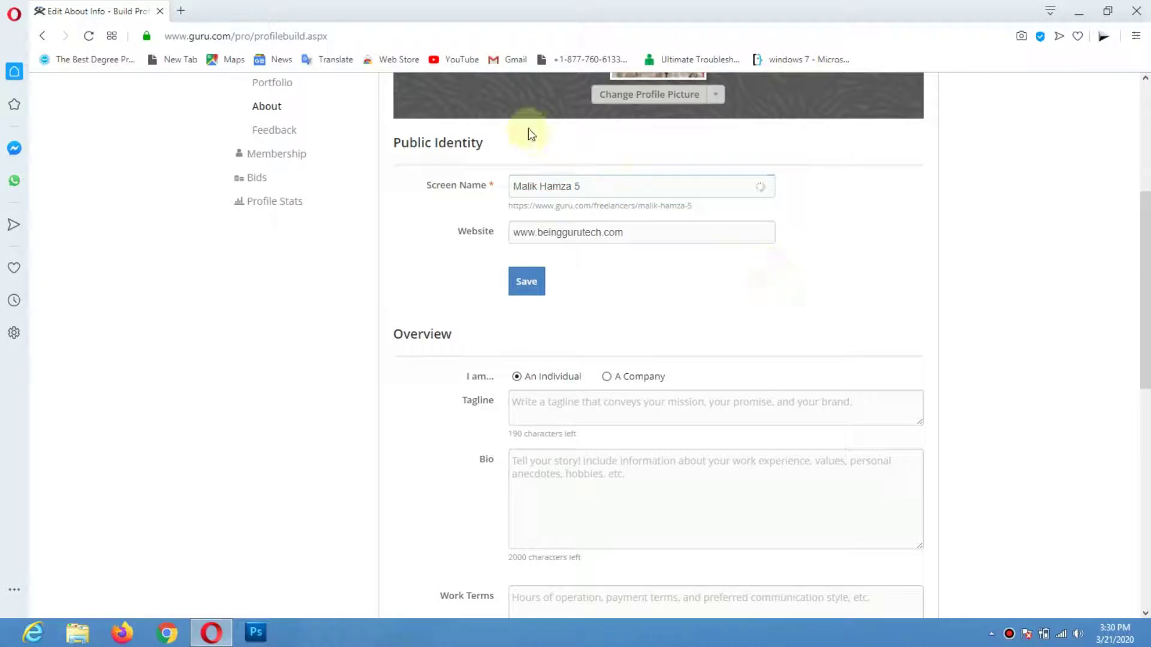
left_click(626, 176)
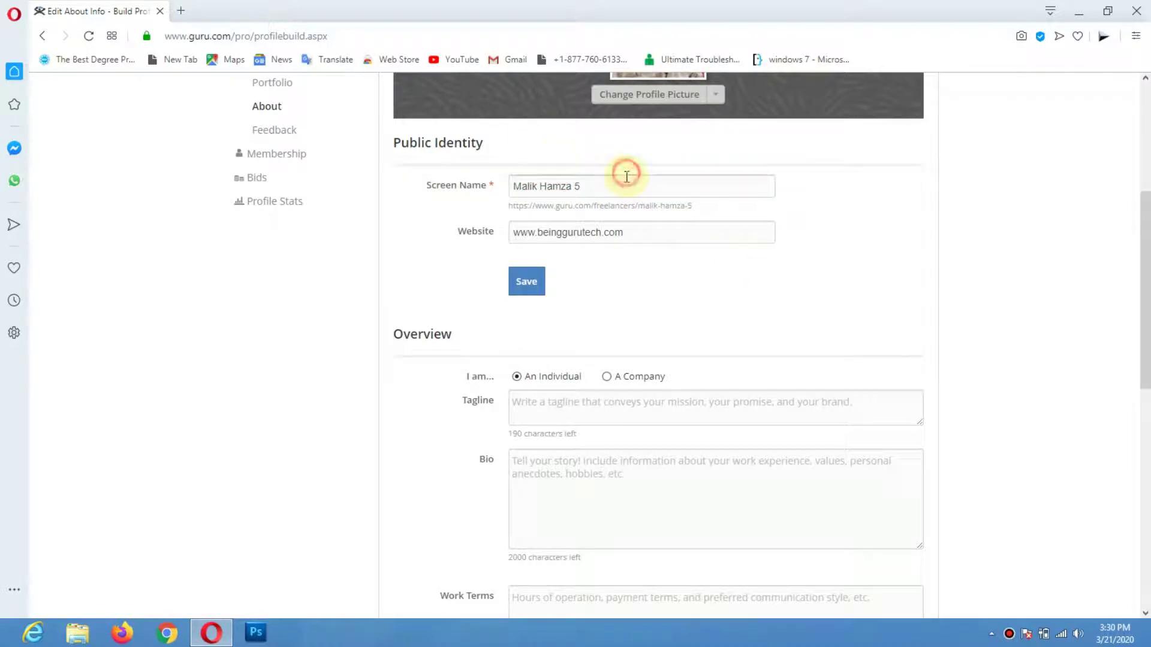
left_click(689, 263)
Step: Set the Overview profile type to An Individual and enter the Tagline "I am wordpress web developer."
scroll(624, 282, "down", 2)
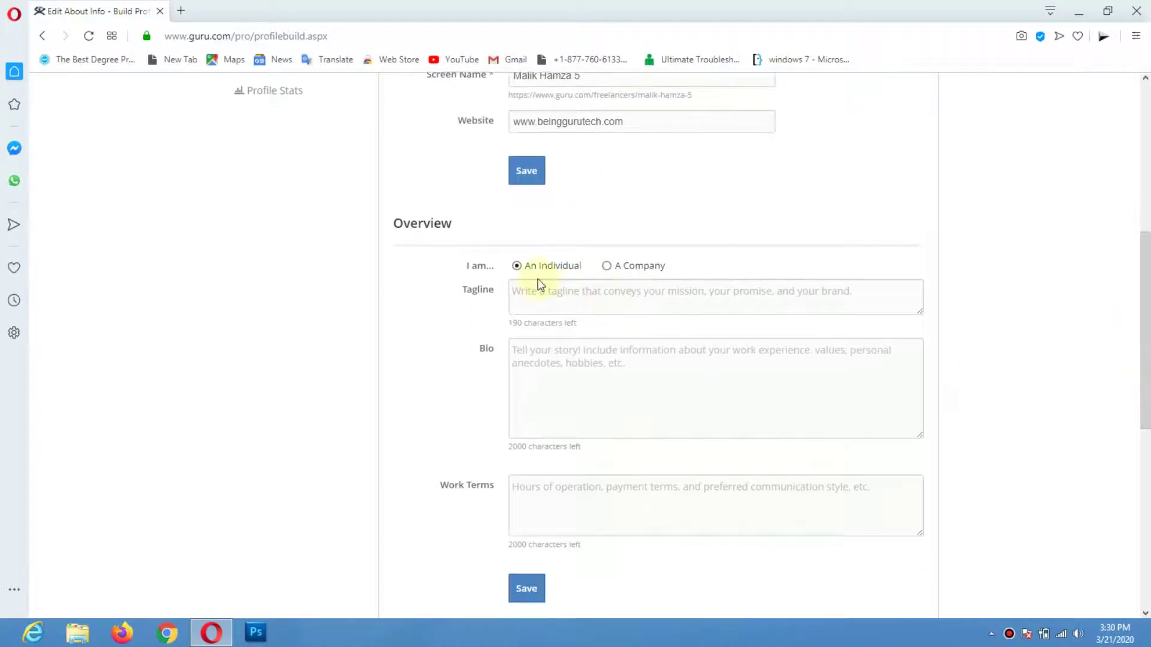
left_click(610, 267)
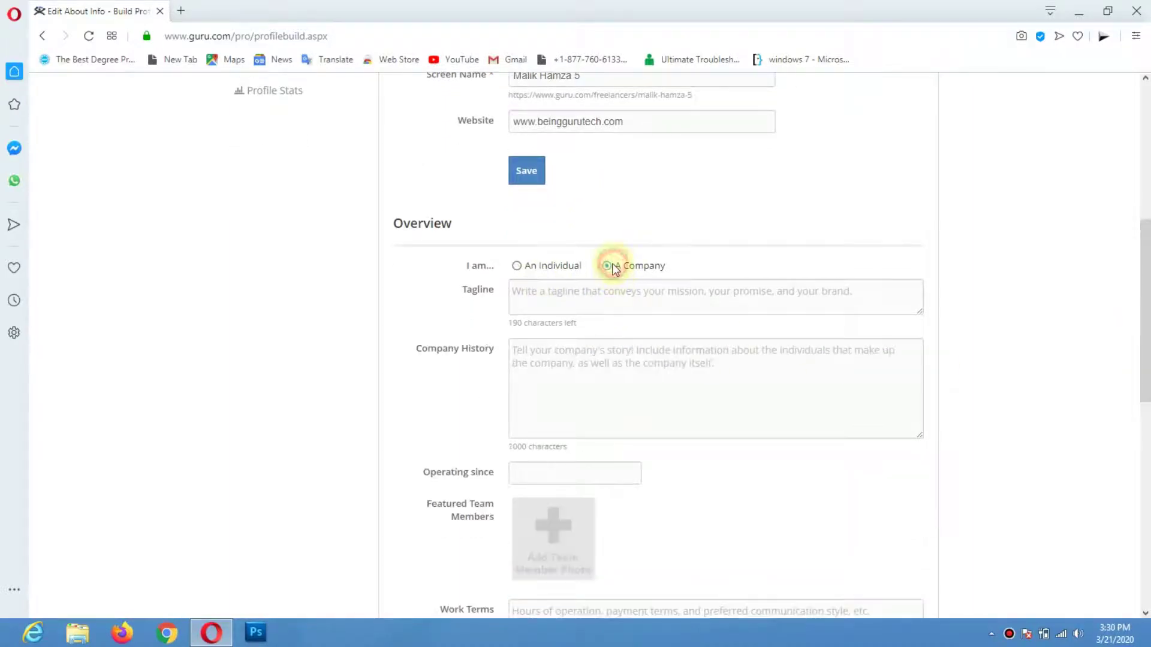
left_click(517, 267)
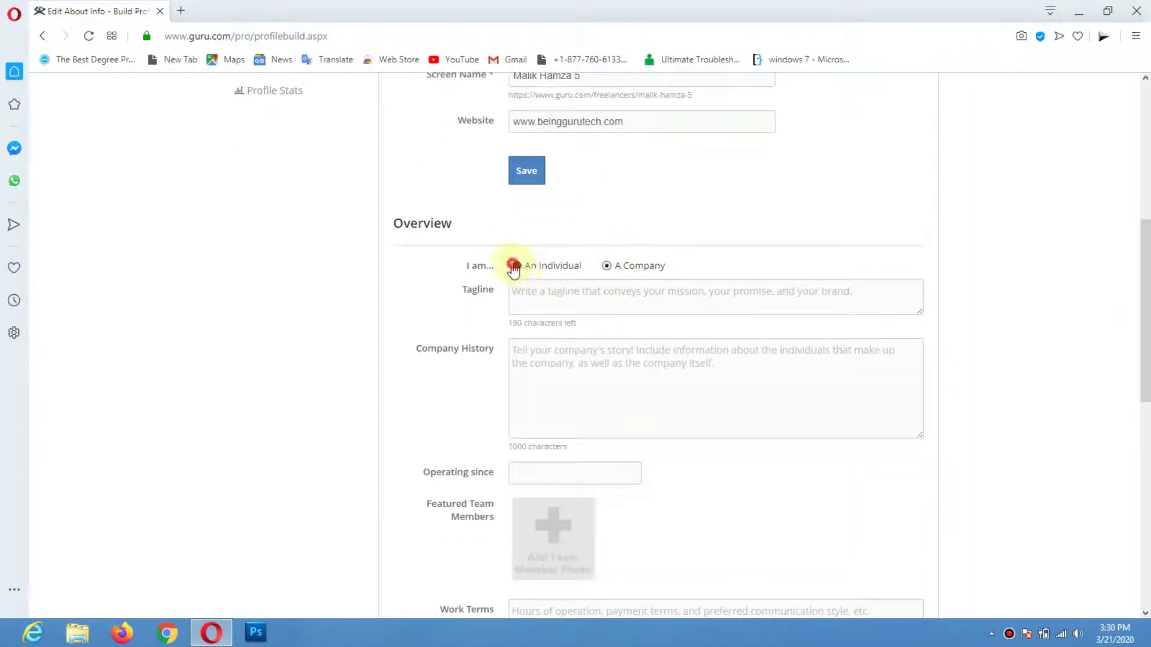
left_click(560, 304)
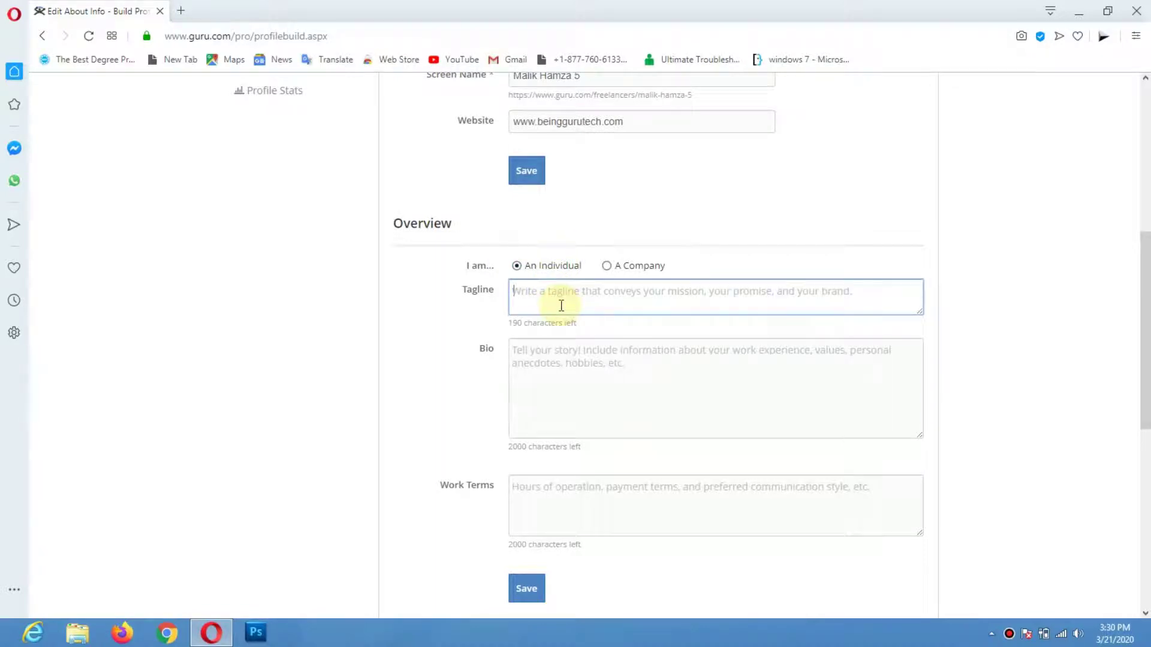
type("W")
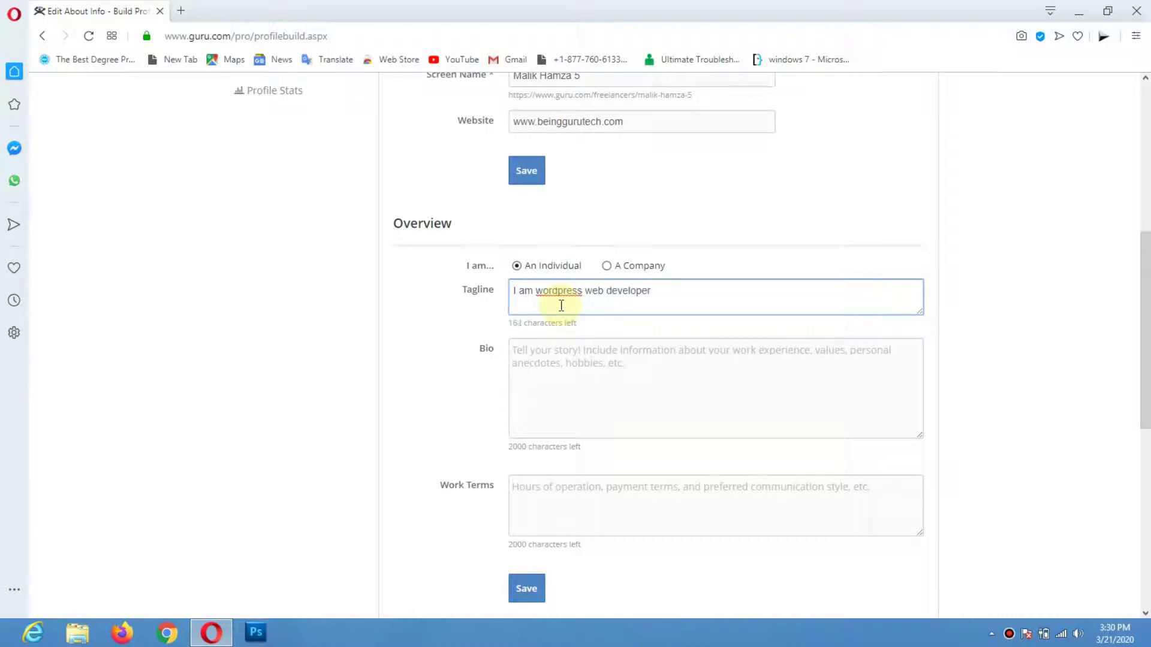
type(".")
Step: Open the gig wordpress note on the desktop and copy the bio text from "I have 3 years of experience" through "Securing your new website"
left_click(547, 355)
right_click(549, 356)
left_click(549, 356)
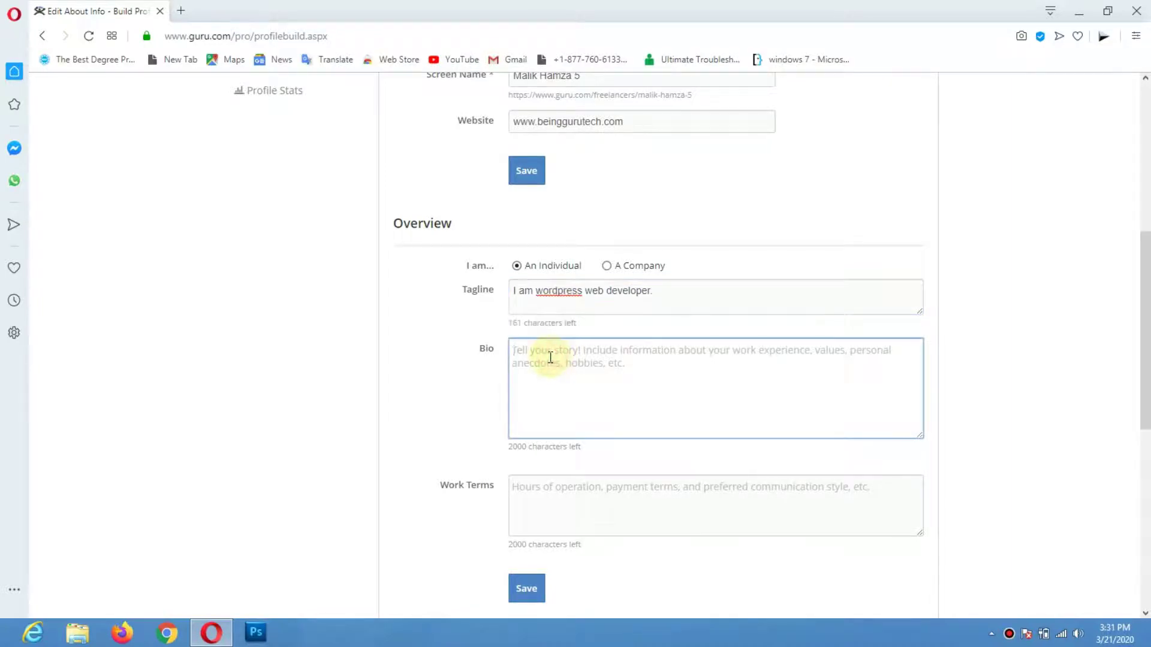
left_click(211, 633)
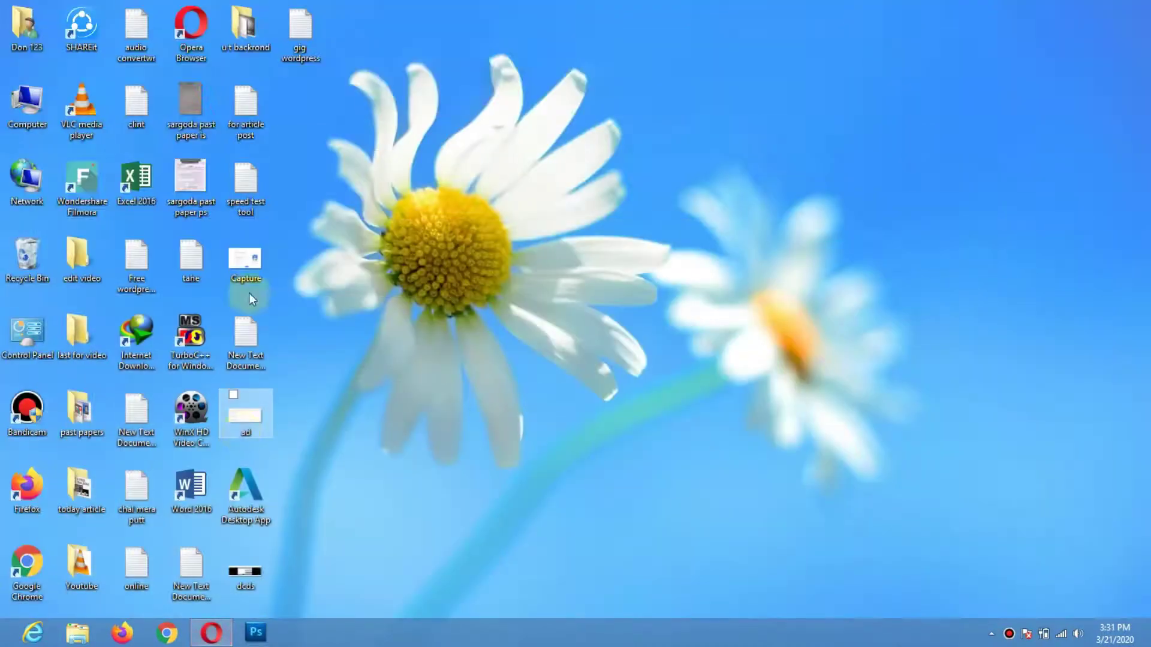
double_click(282, 42)
left_click(381, 218)
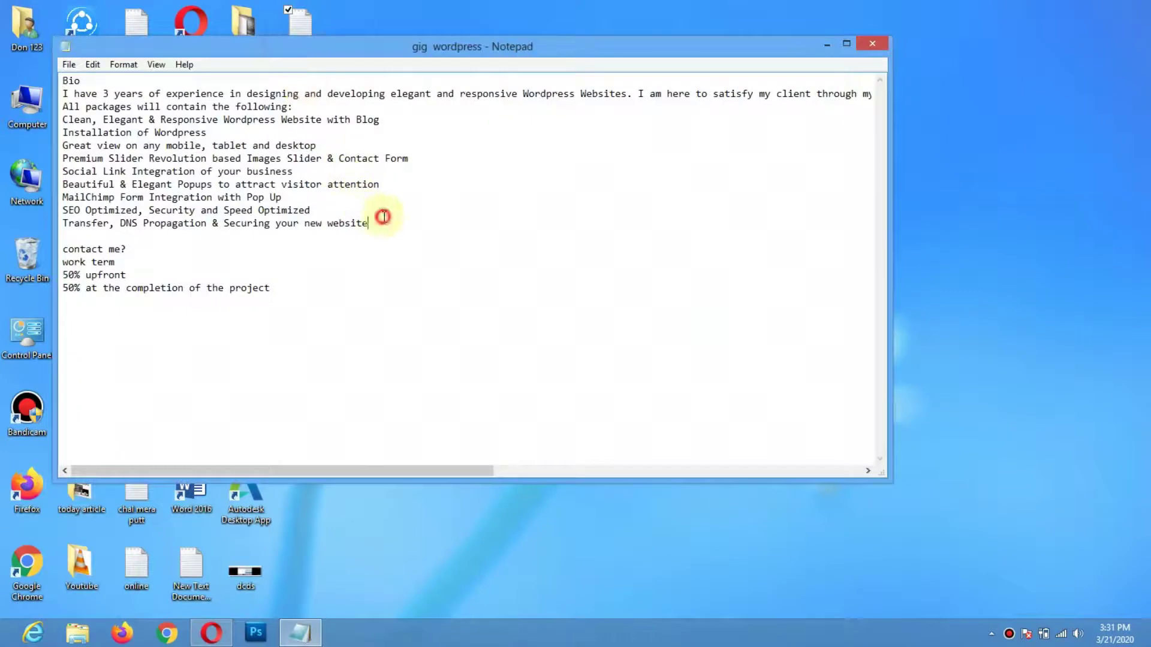
key("shift+Home")
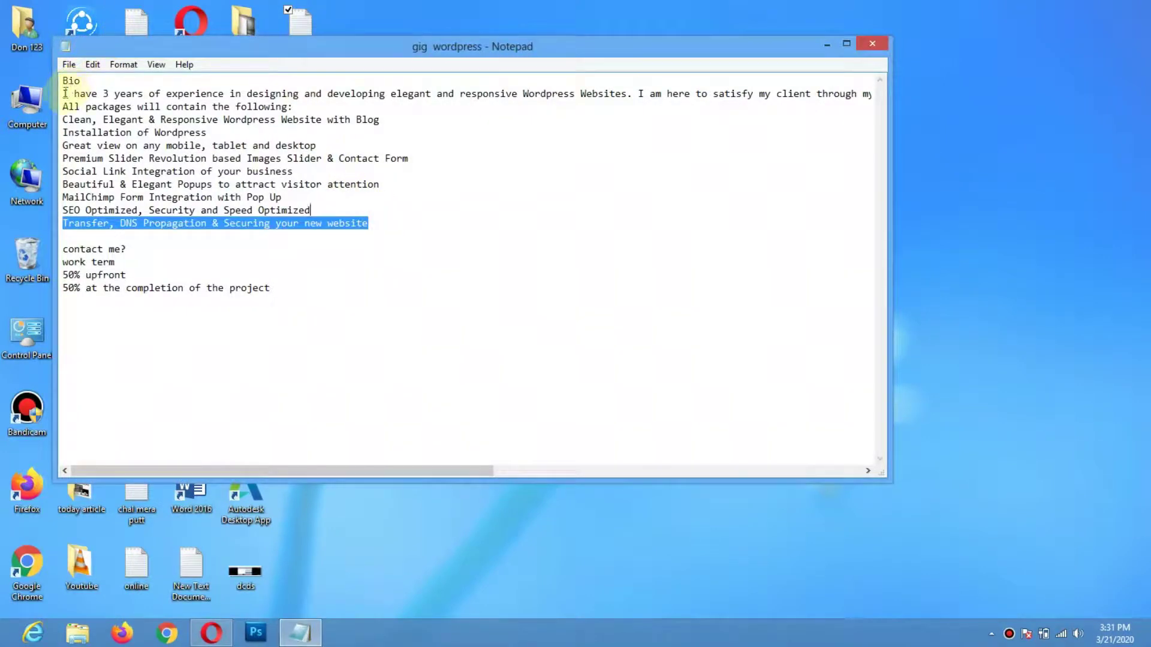
left_click_drag(65, 93, 378, 224)
right_click(175, 161)
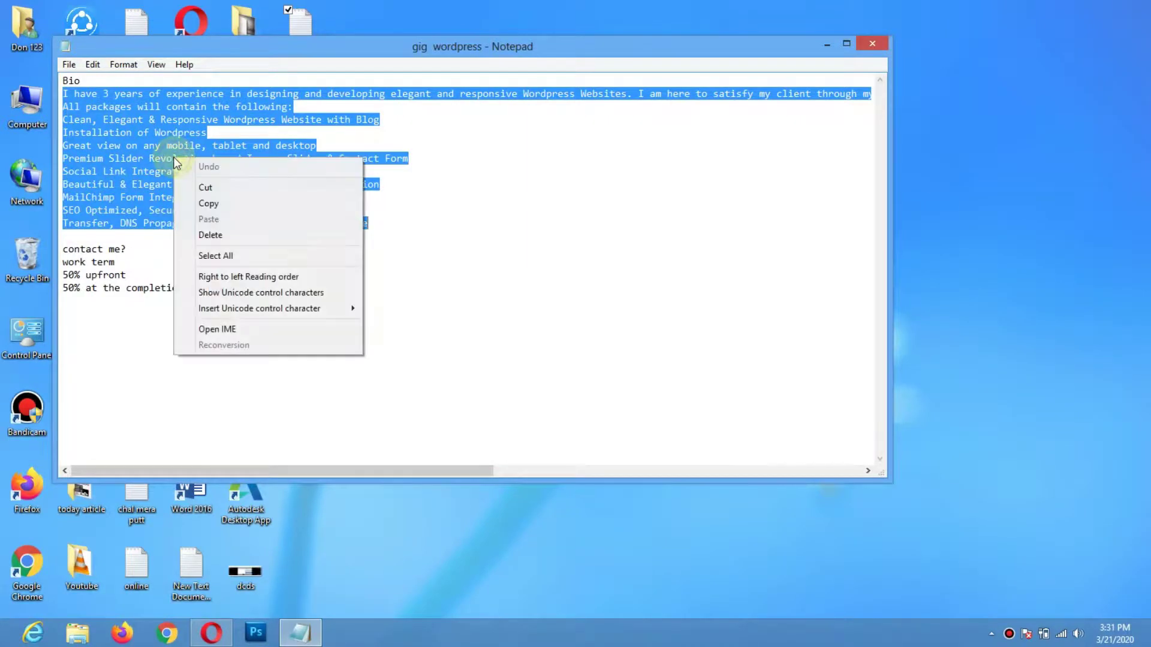
left_click(218, 204)
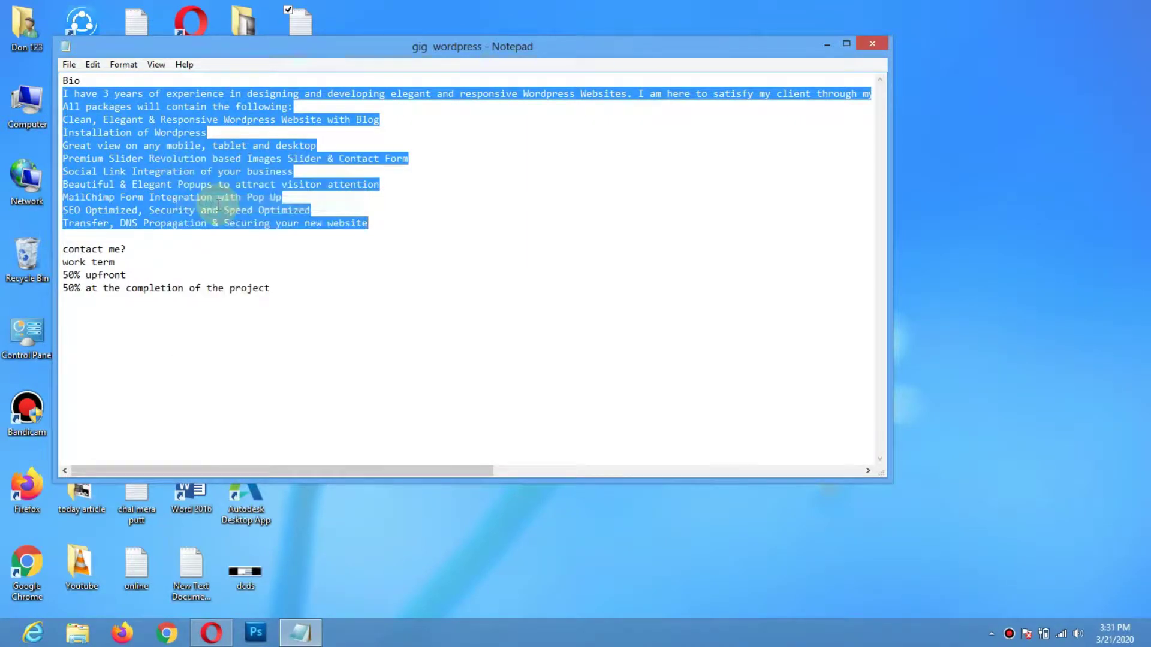
Step: Return to the profile page in Opera, paste the copied text into the Bio field and read it through
key("alt+Tab")
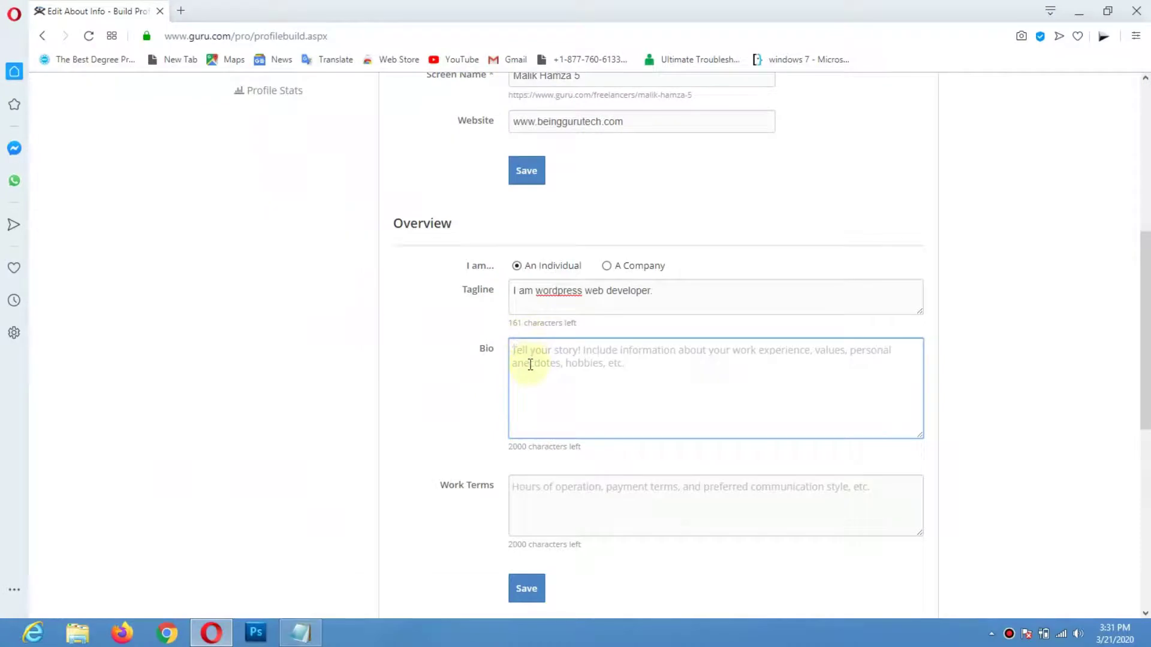
key("ctrl+v")
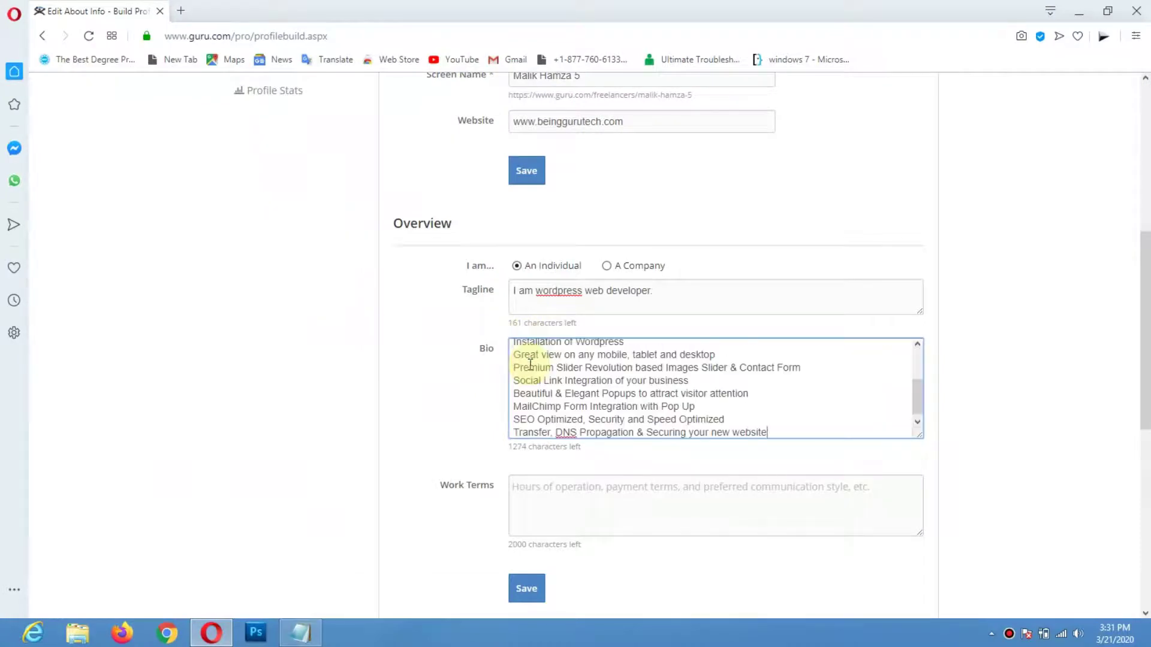
left_click_drag(915, 405, 796, 367)
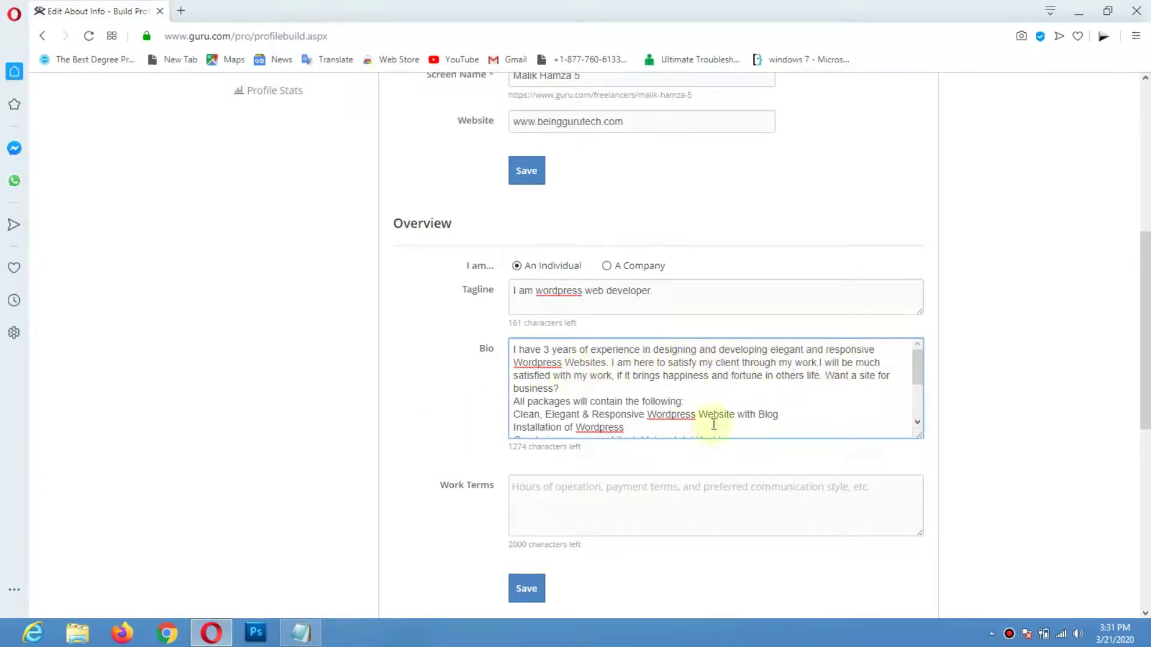
left_click_drag(920, 368, 912, 403)
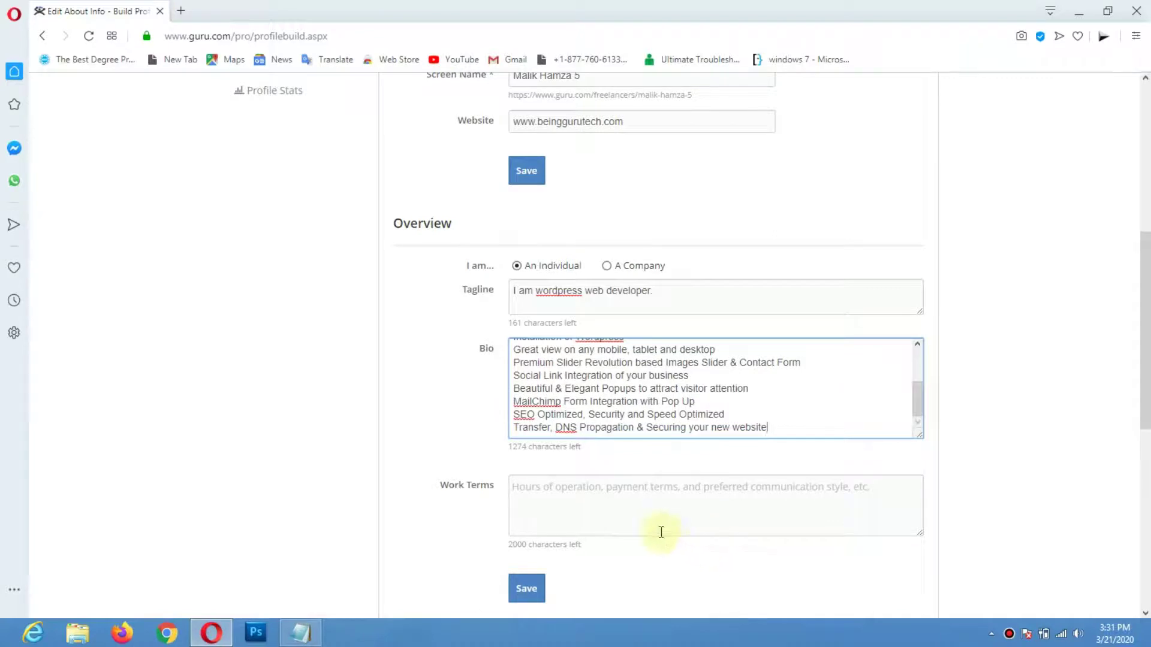
left_click(658, 402)
left_click_drag(917, 400, 912, 367)
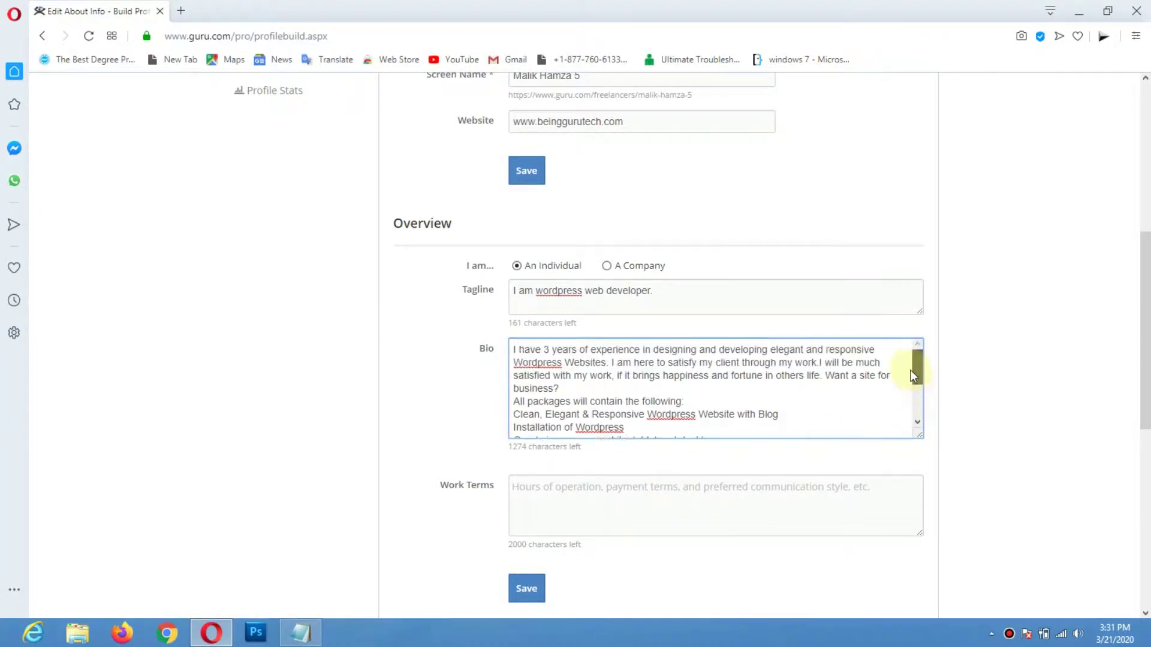
Step: Review the bio and work term text in the gig wordpress note in Notepad and return to the profile form
scroll(786, 293, "down", 3)
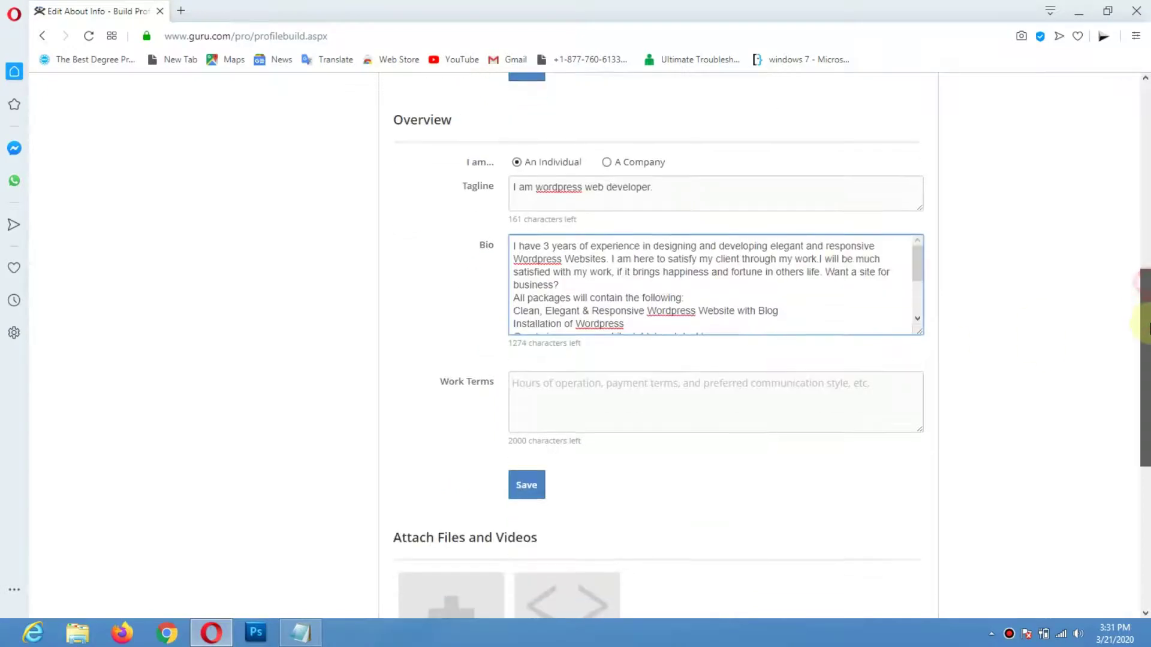
left_click(662, 270)
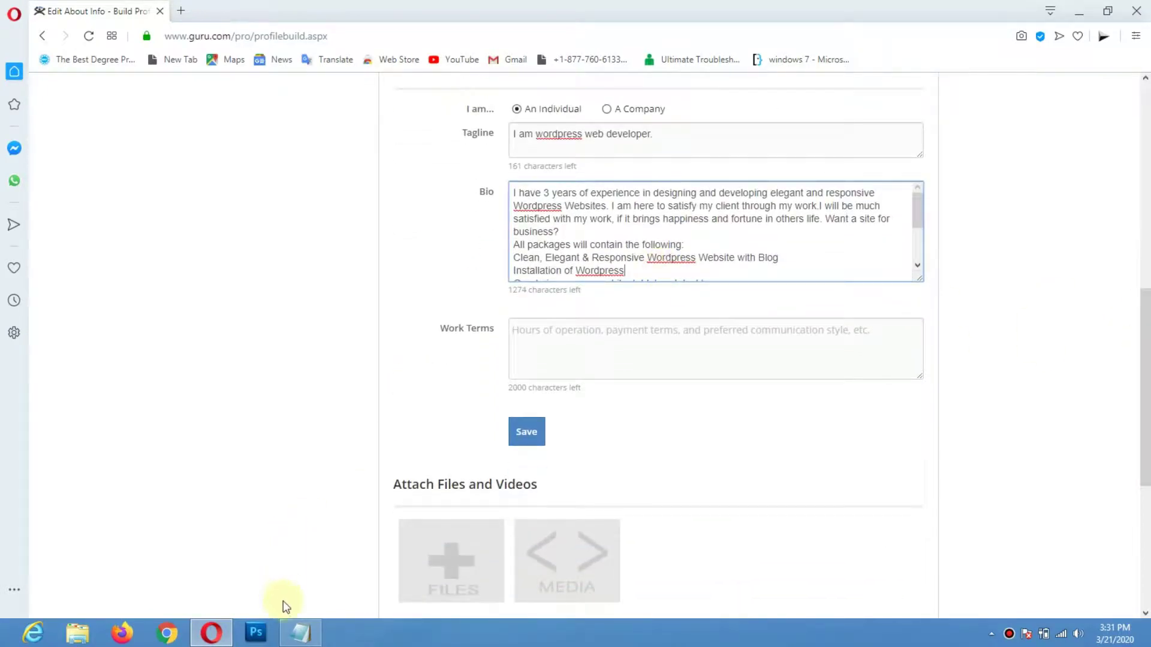
left_click(300, 633)
left_click(364, 268)
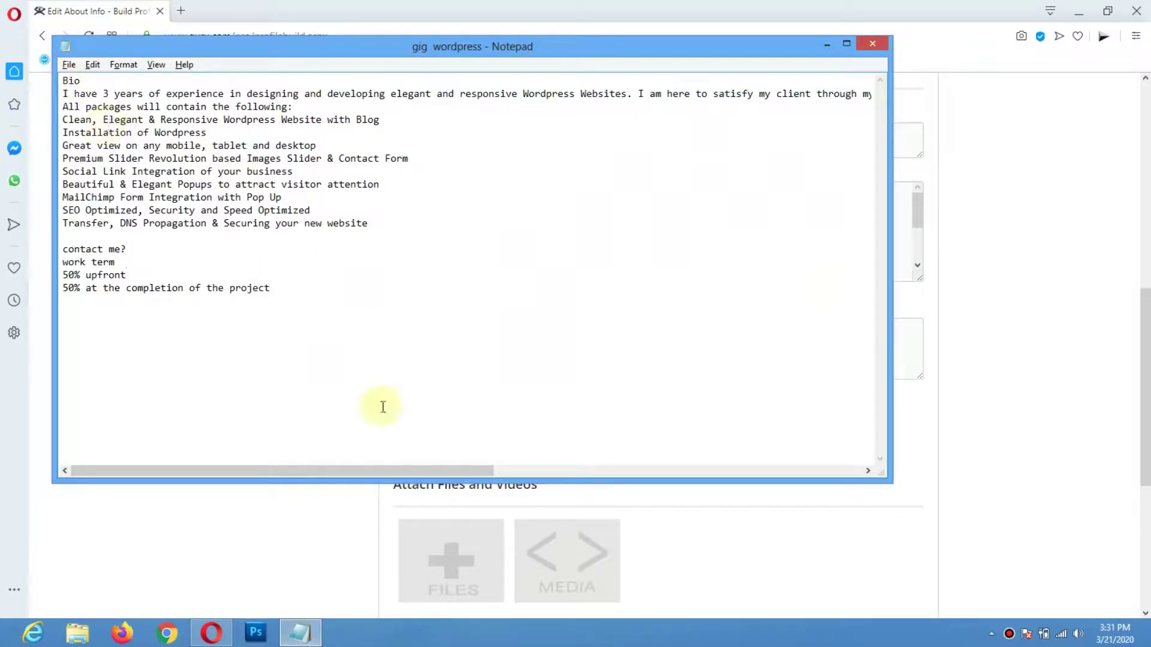
left_click_drag(365, 471, 313, 480)
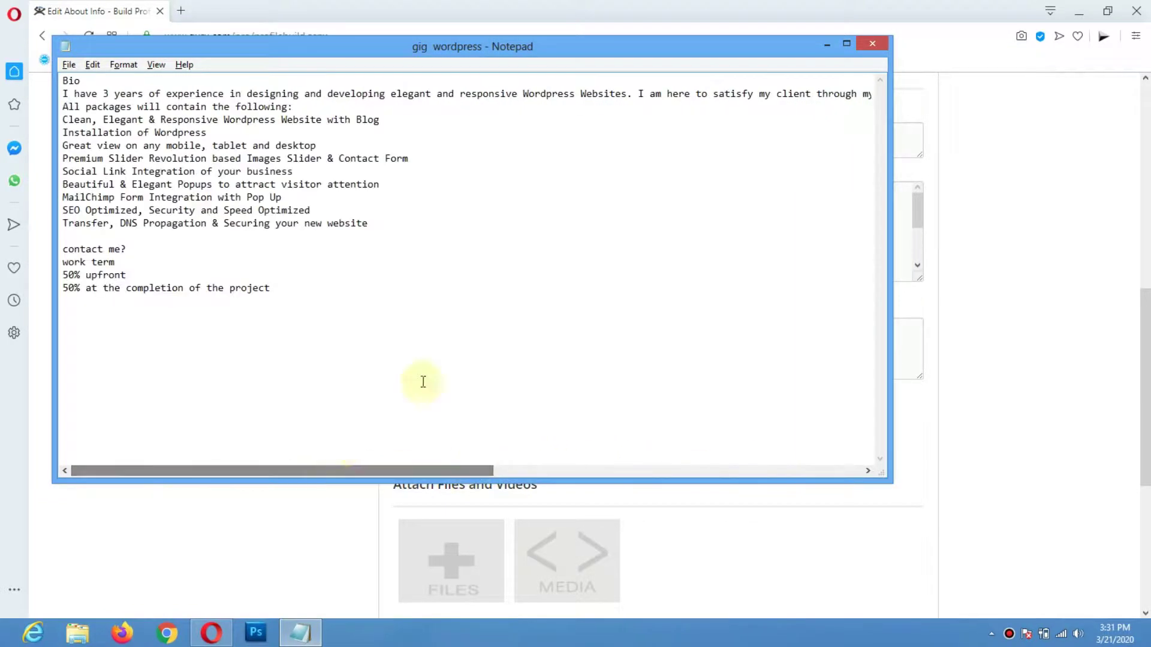
left_click(827, 43)
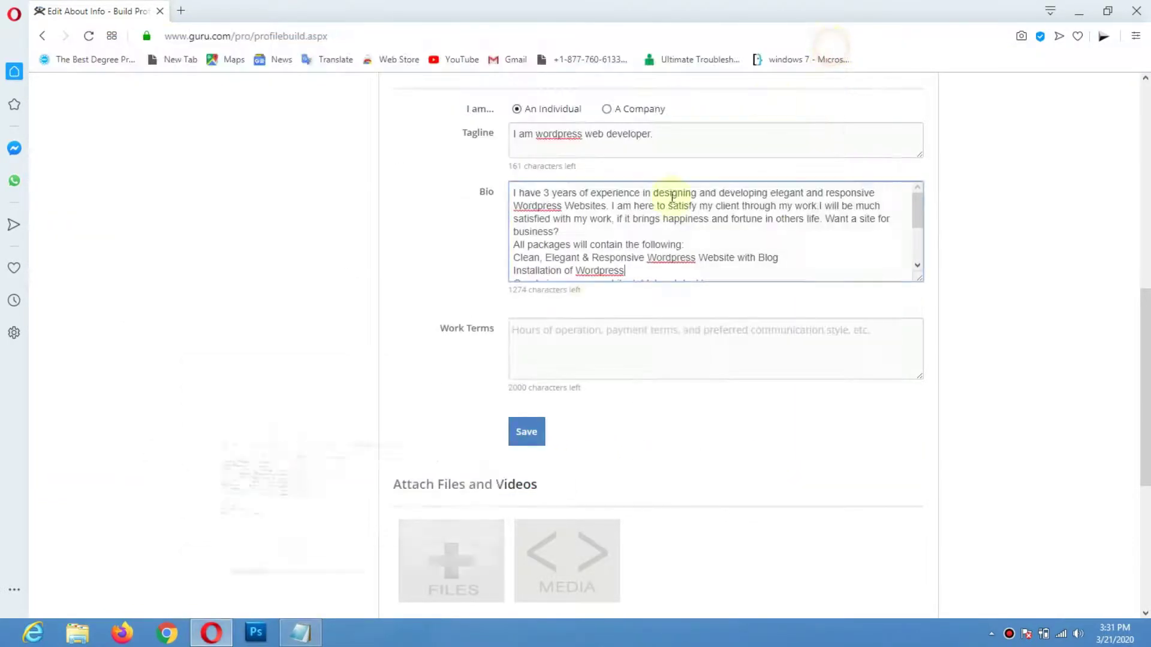
Step: Switch to the gig wordpress note in Notepad and copy the work term lines "50% upfront" and "50% at the completion of the project"
left_click(527, 365)
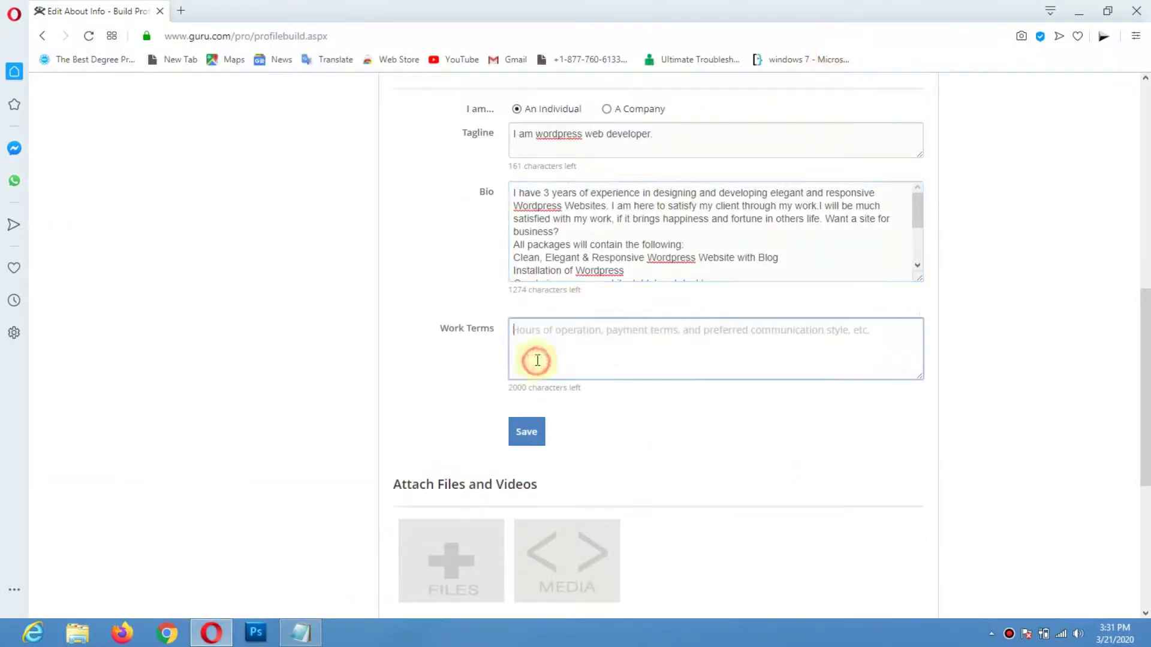
left_click(299, 633)
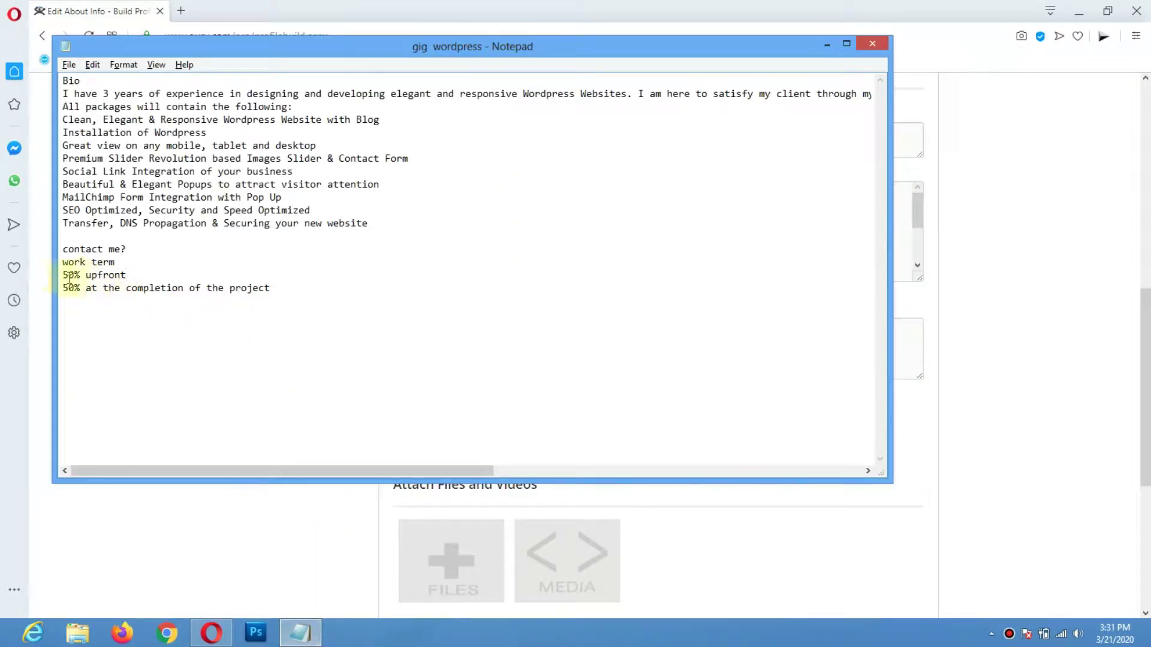
left_click_drag(61, 275, 270, 312)
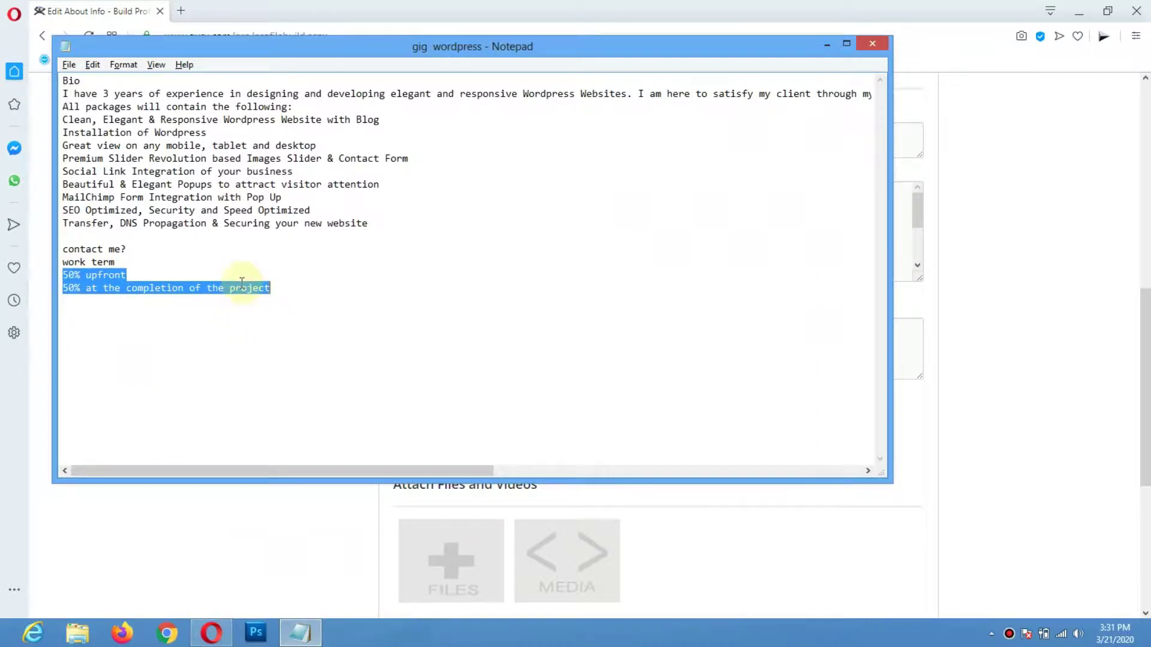
right_click(242, 283)
left_click(262, 328)
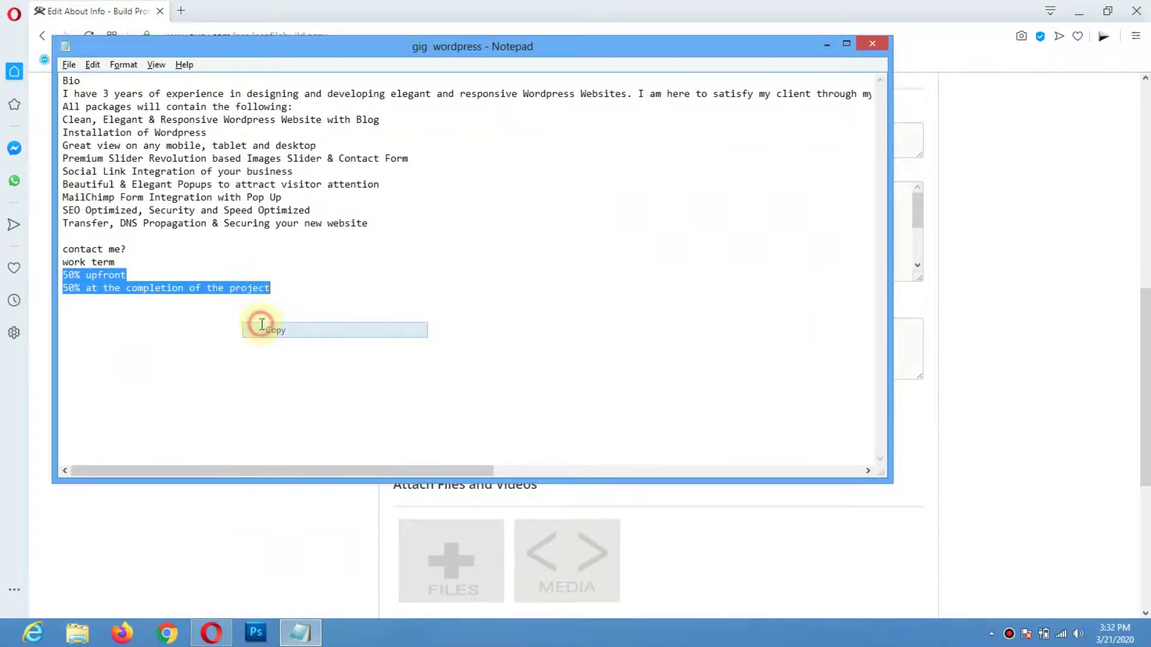
Step: Return to the profile form in Opera, paste the copied payment terms into Work Terms and save the Overview section
key("alt+Tab")
left_click(571, 346)
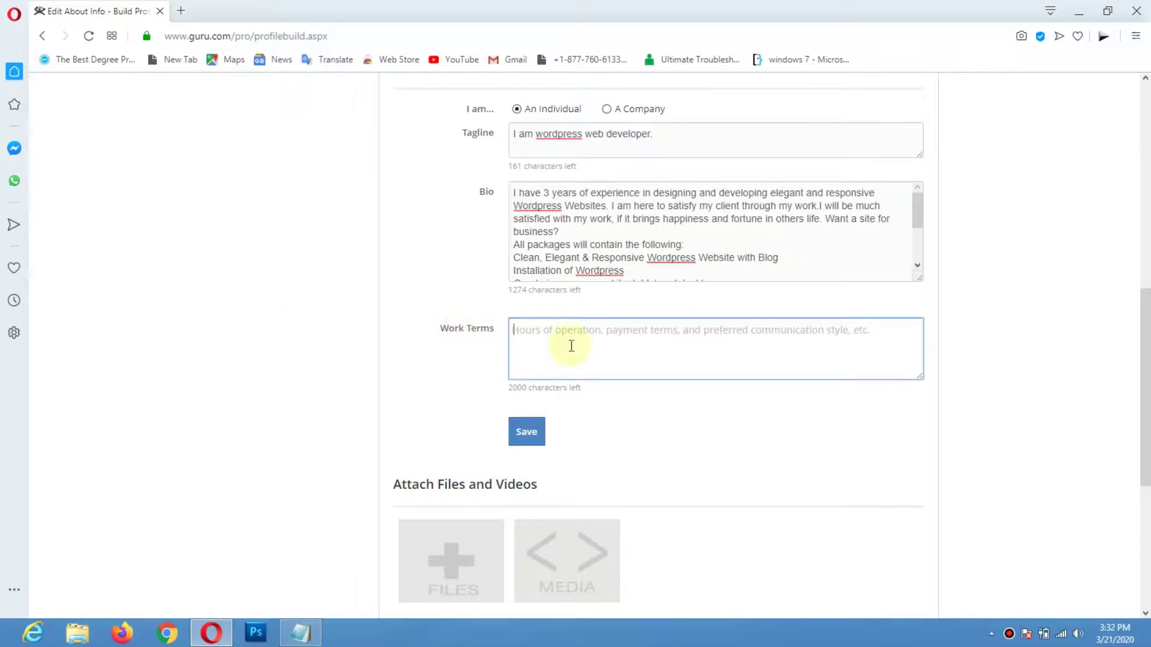
key("ctrl+v")
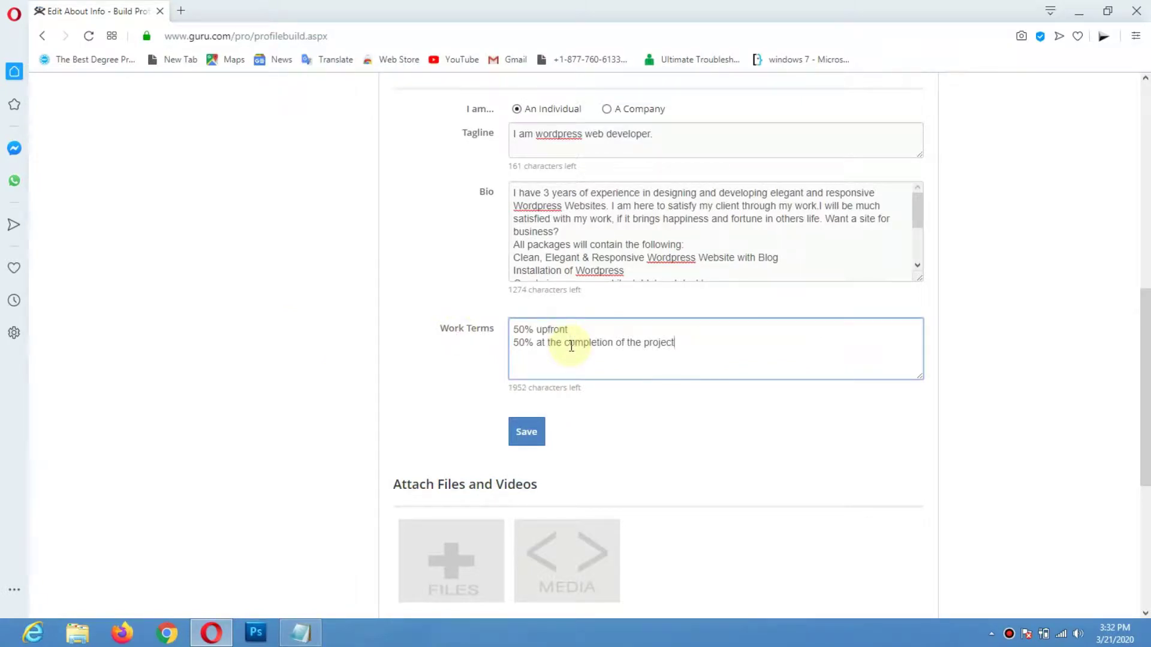
left_click(533, 431)
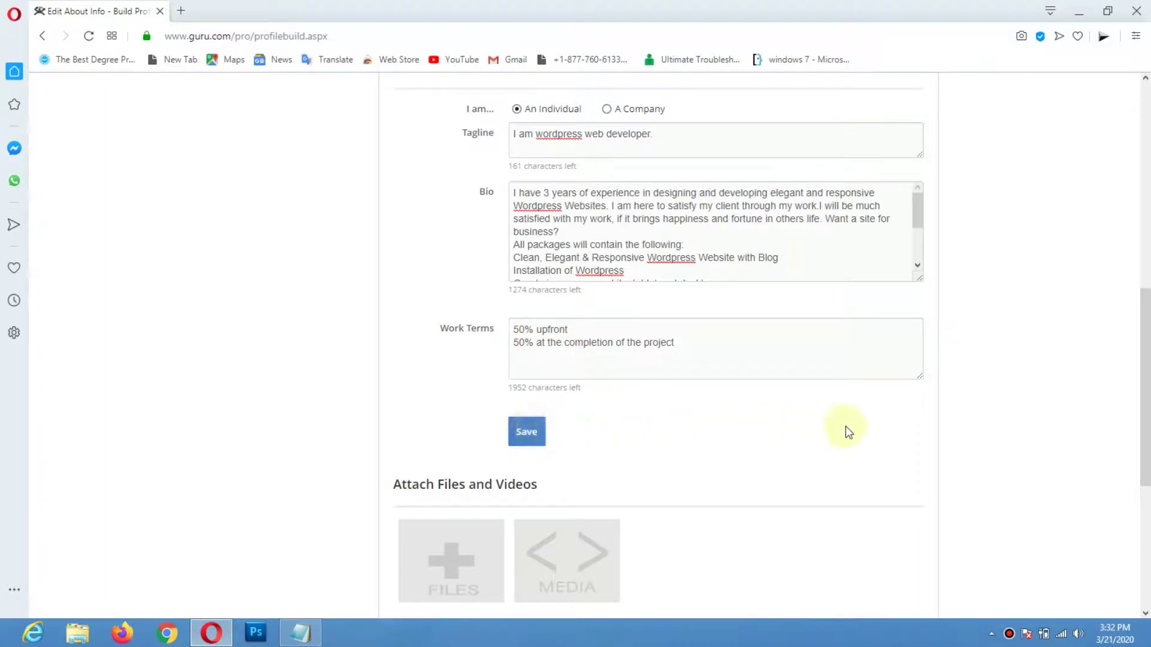
Step: Look over the completed Overview section and examine the Attach Files and Videos section below it
scroll(1142, 360, "up", 3)
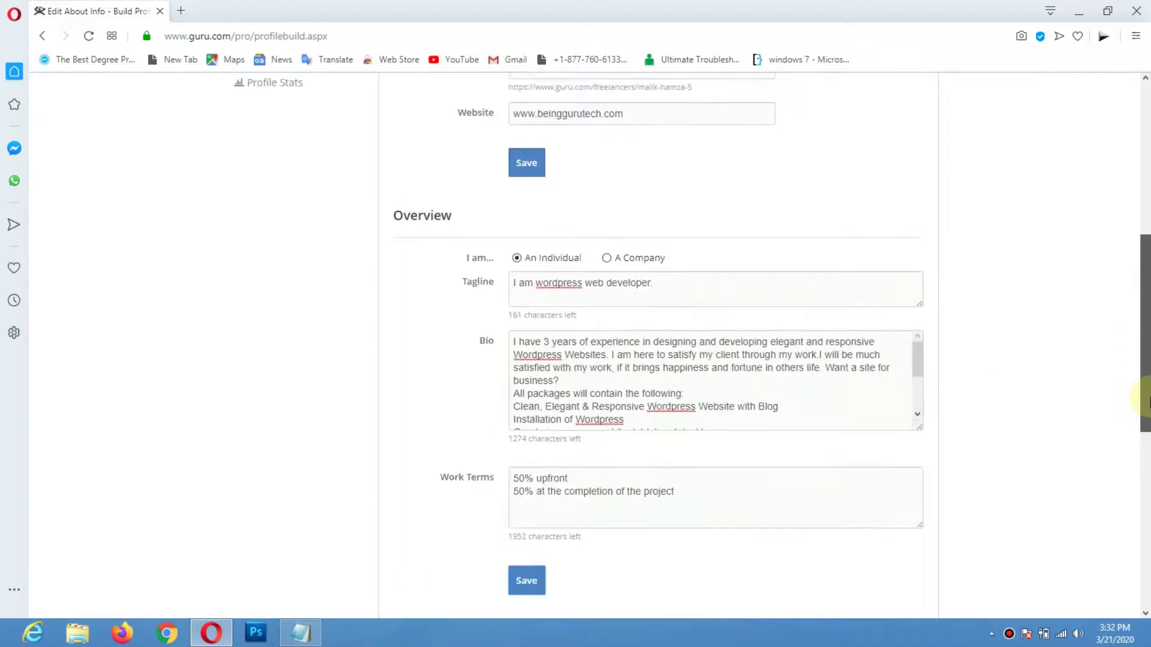
scroll(1146, 401, "down", 5)
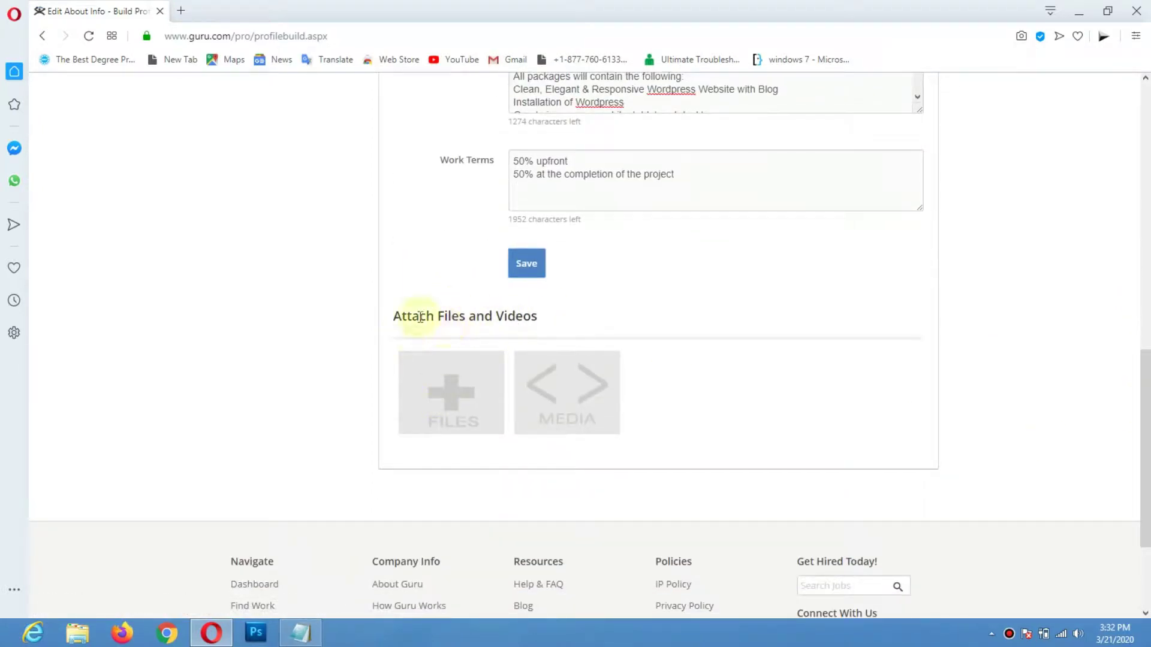
left_click_drag(398, 298, 617, 324)
left_click(392, 327)
left_click(437, 304)
left_click_drag(388, 316, 614, 351)
left_click(408, 285)
left_click_drag(394, 294, 477, 329)
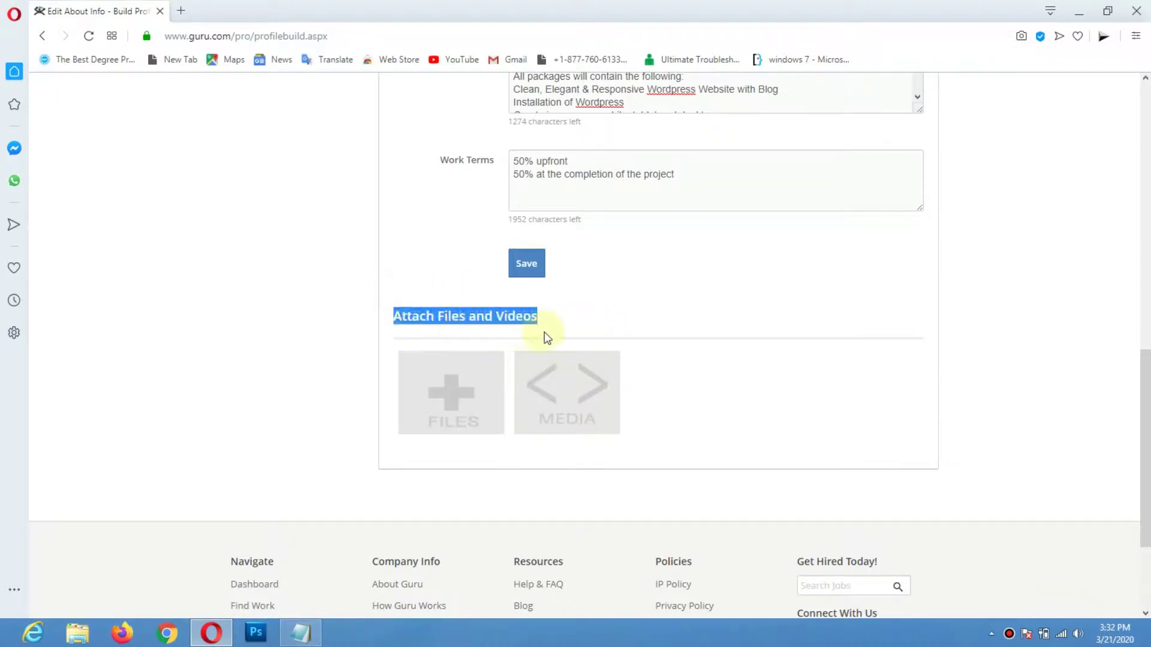
left_click(599, 314)
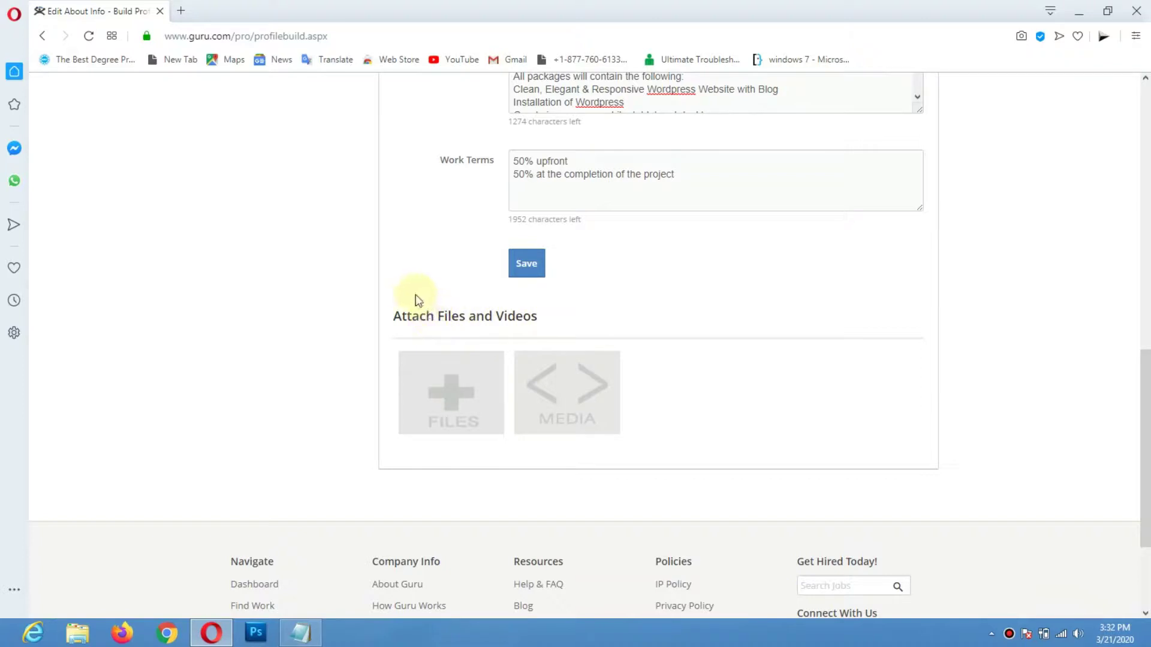
left_click_drag(393, 300, 659, 314)
left_click(662, 309)
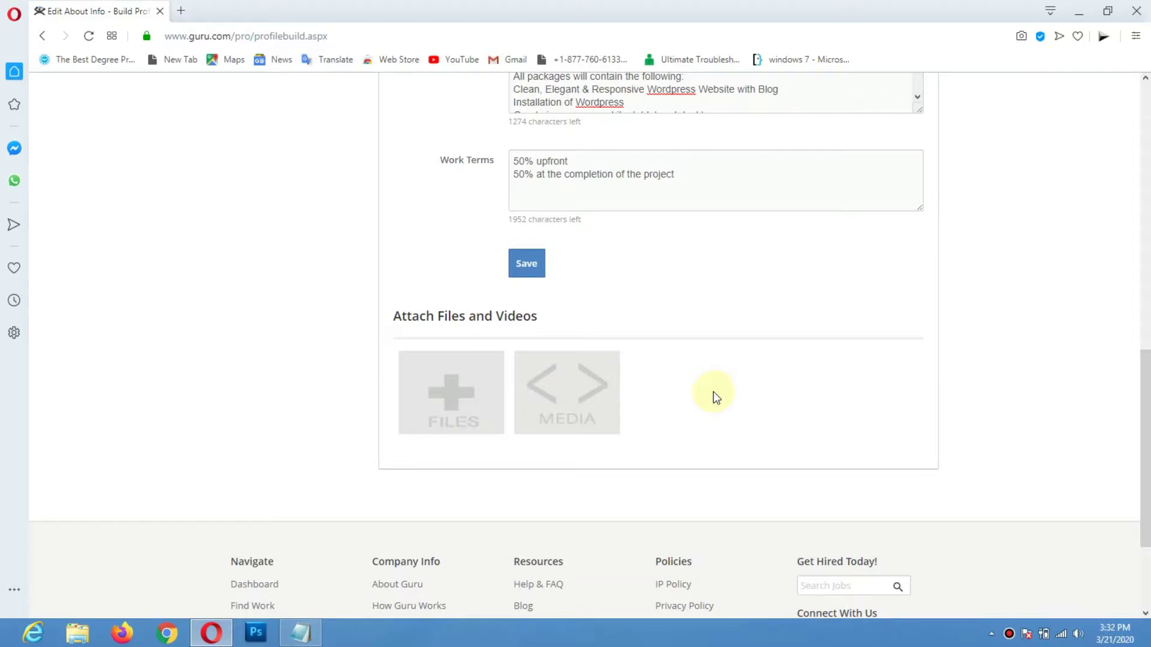
Step: Try to attach files to the profile, and close the Attach Files dialog
left_click(412, 373)
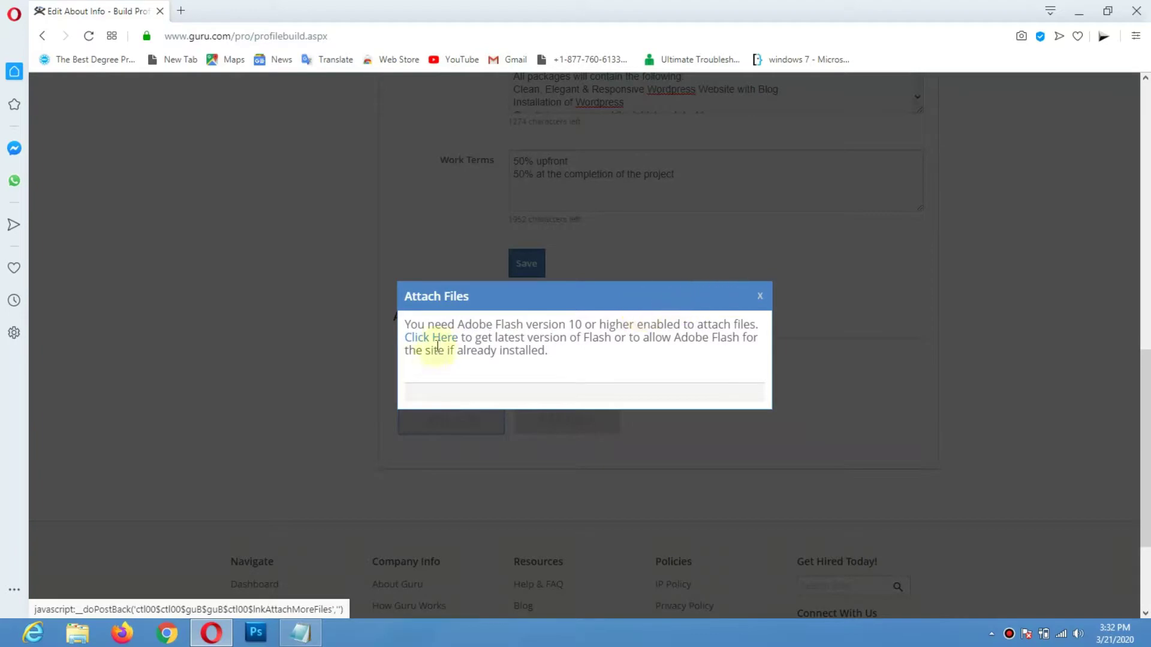
left_click(759, 297)
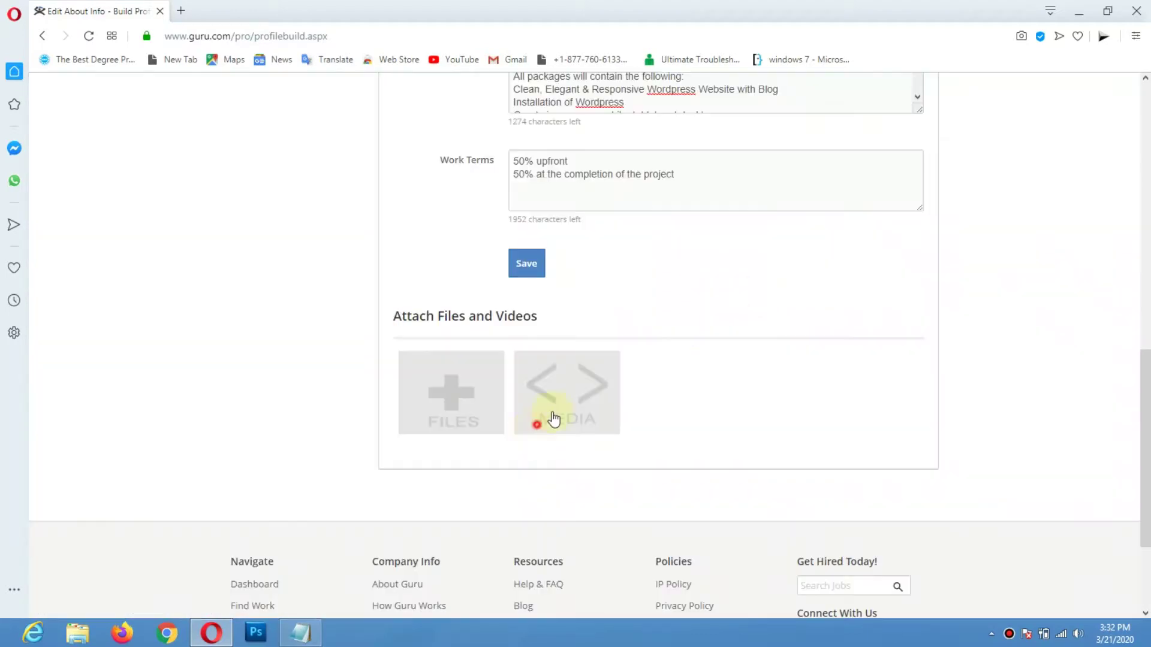
Step: Review the Public Identity and Overview entries and save the Overview section again
scroll(1143, 314, "up", 7)
scroll(1146, 333, "down", 10)
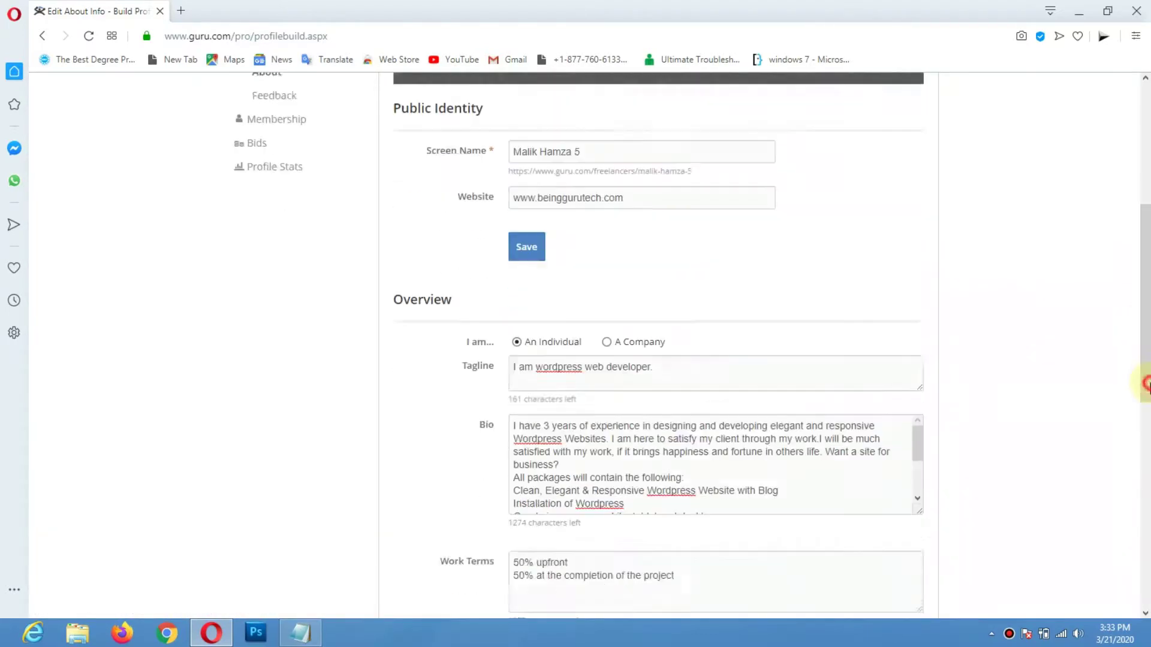
scroll(1146, 294, "up", 6)
scroll(1146, 294, "up", 3)
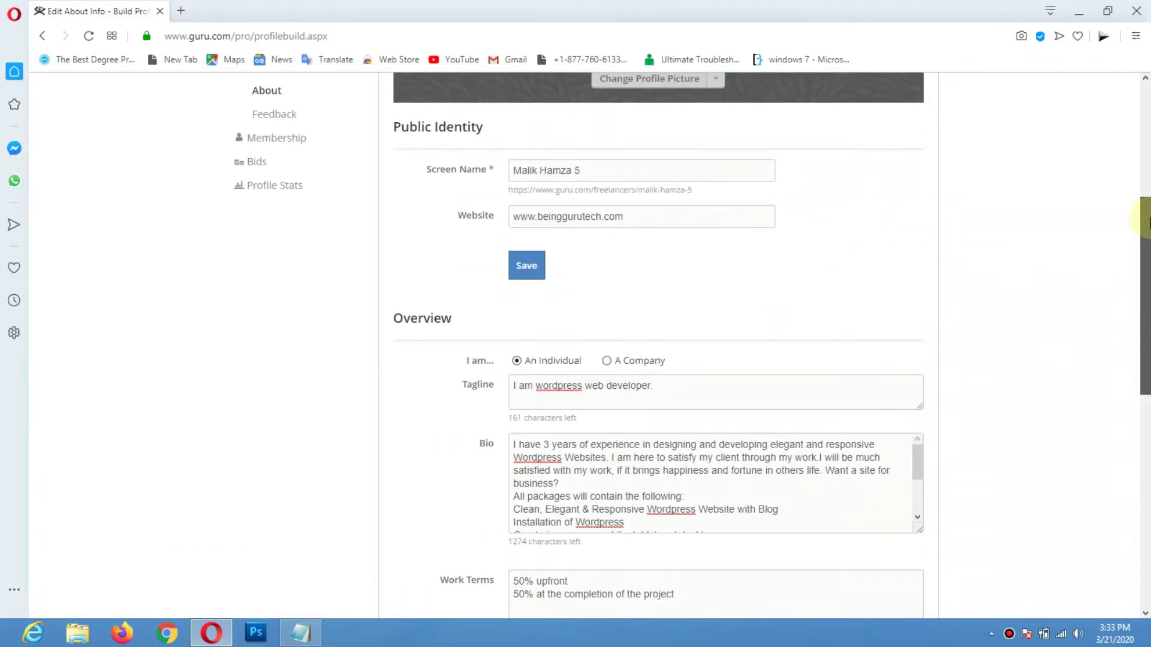
scroll(1146, 294, "down", 4)
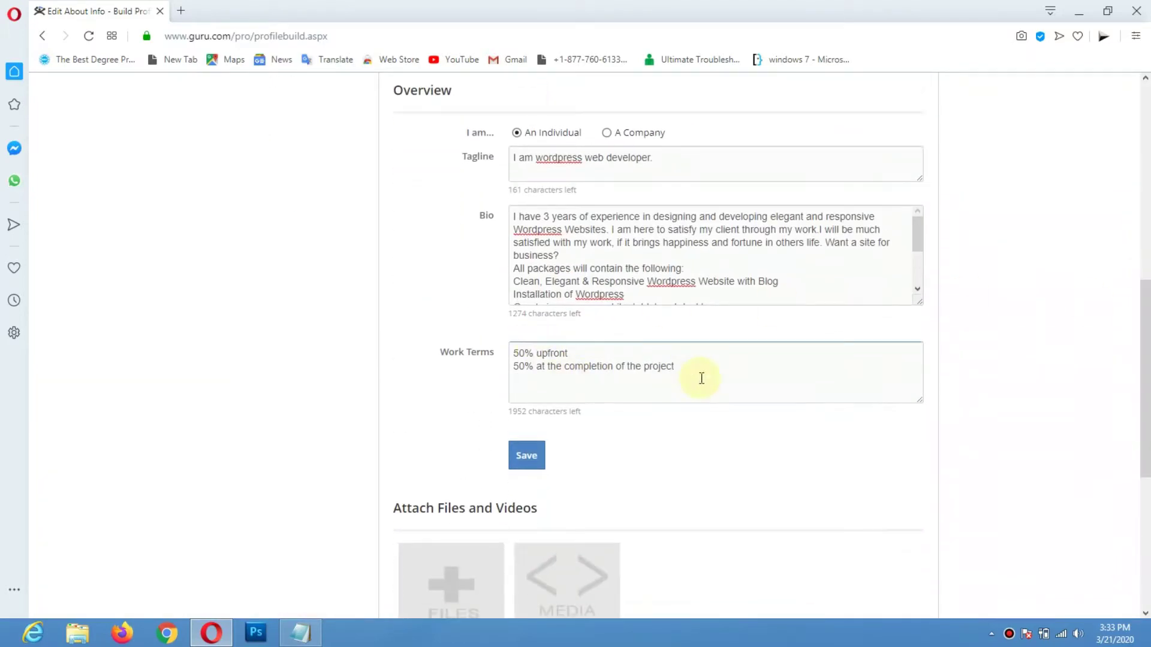
left_click(506, 459)
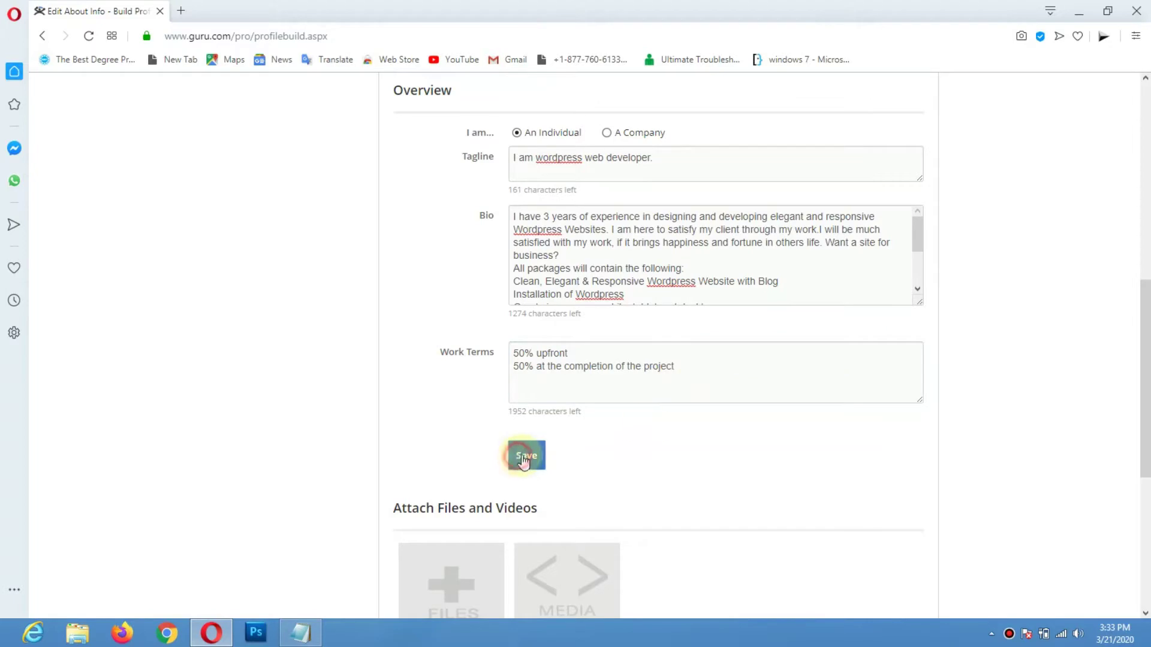
scroll(1147, 484, "down", 5)
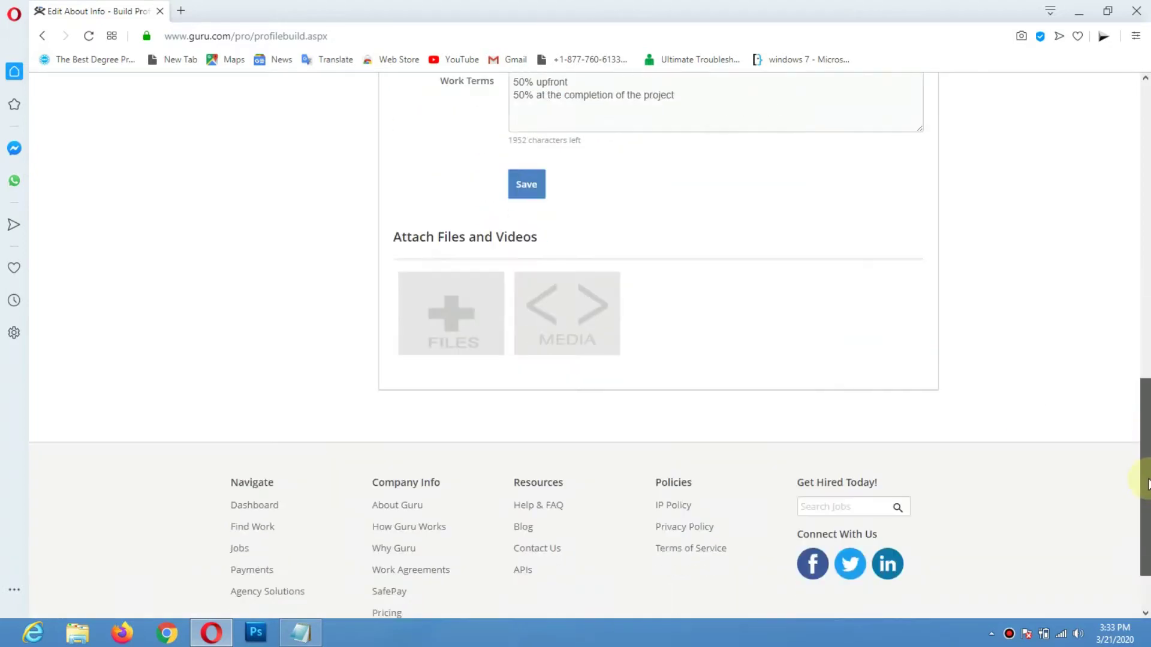